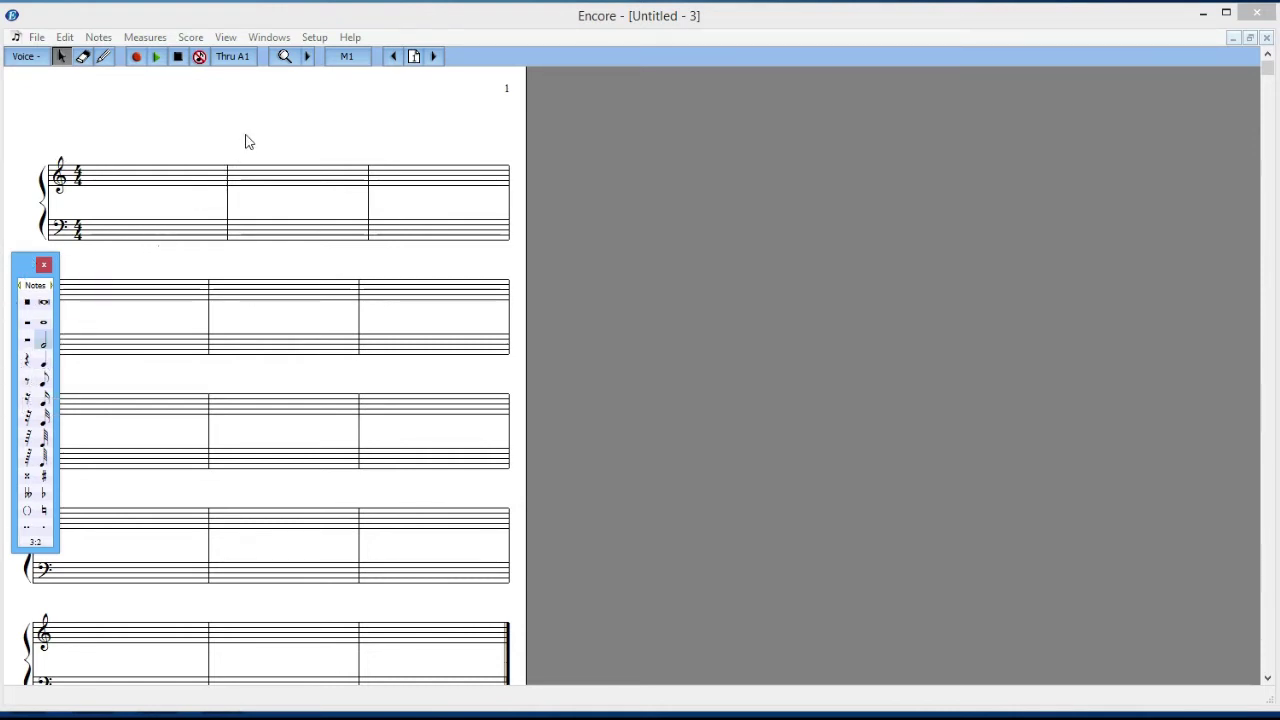
Open the zoom dropdown beside the magnifier button for the empty grand-staff score.
left_click(308, 57)
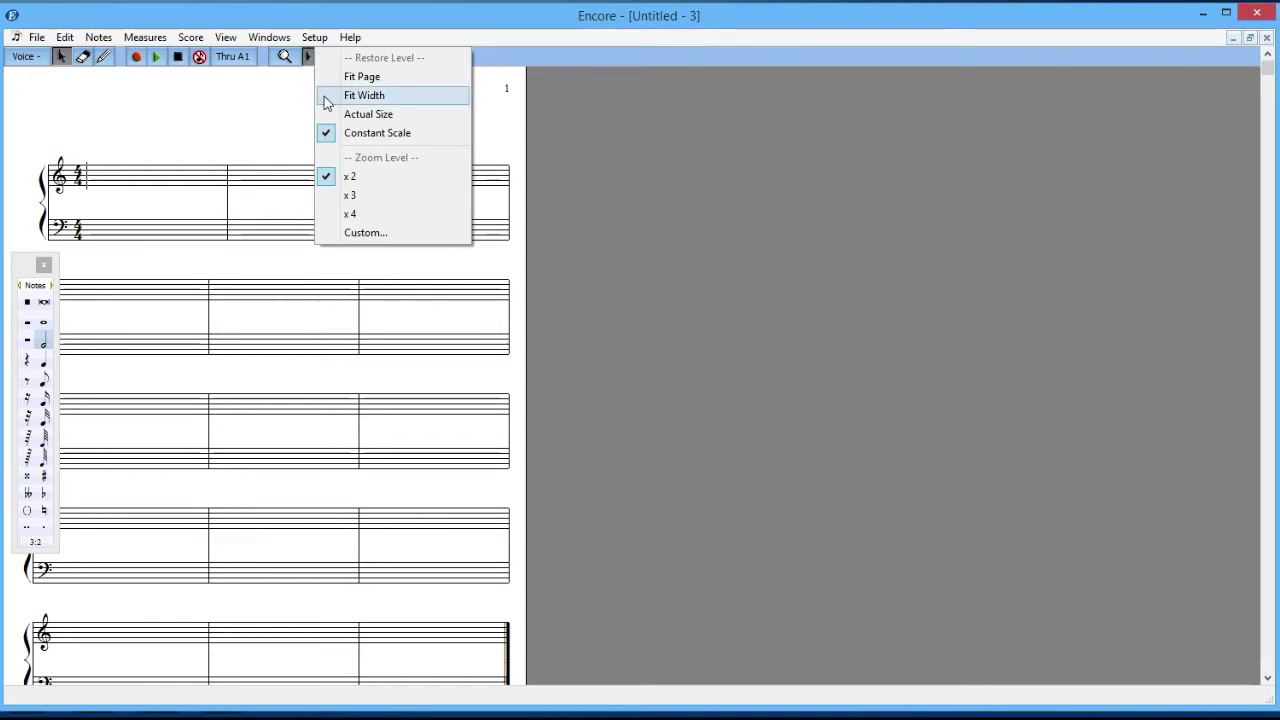
Set the score zoom to Fit Width.
left_click(364, 95)
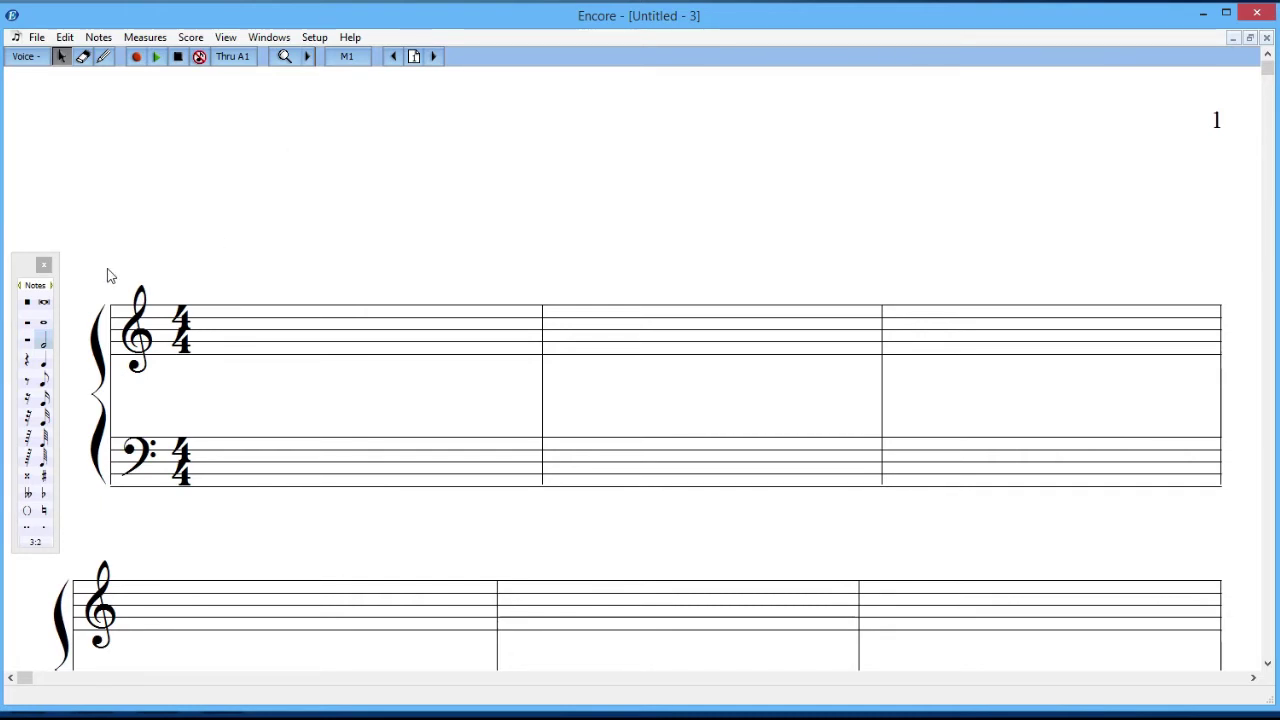
Enter treble half notes D, A, F, D and C across measures 1–3.
left_click(27, 280)
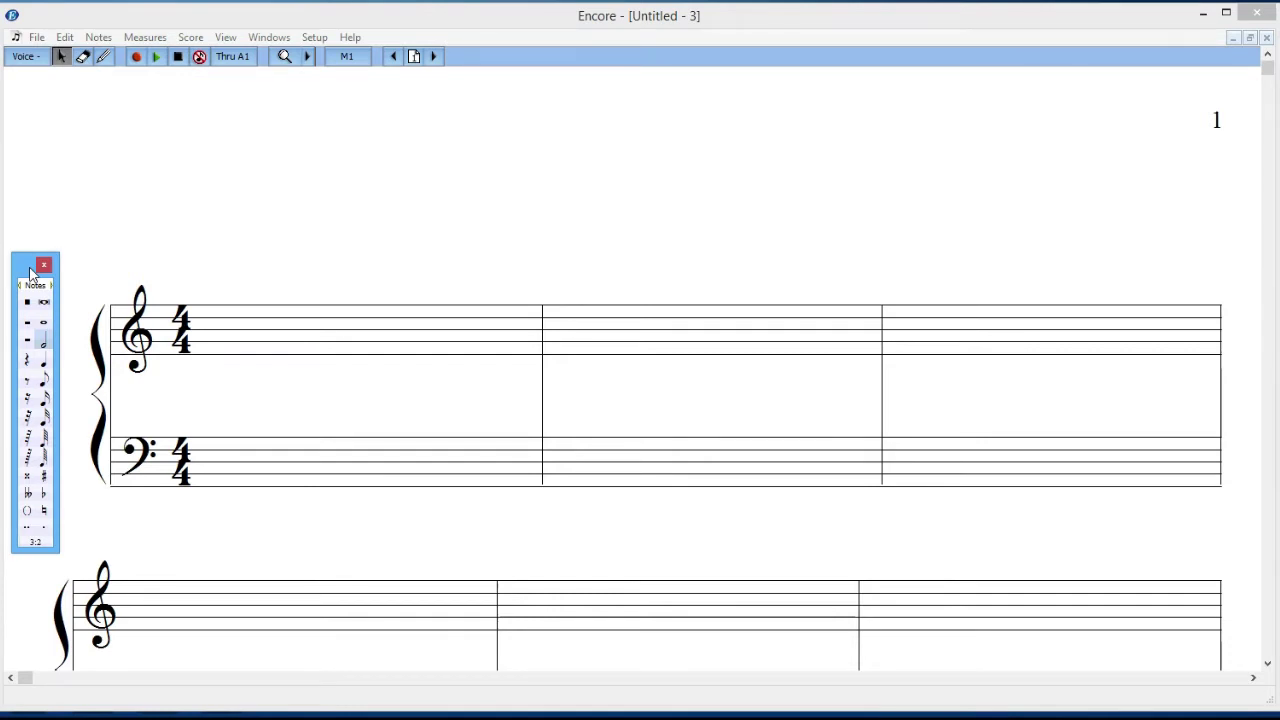
left_click(45, 343)
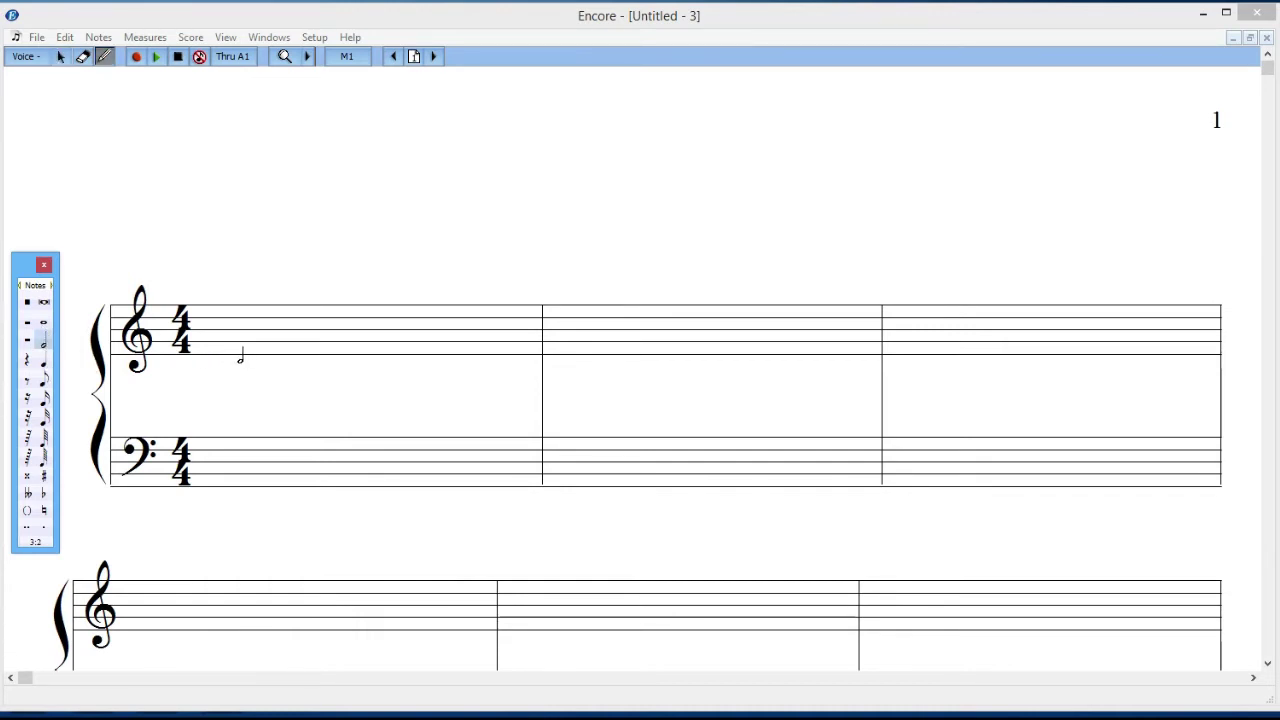
left_click(244, 358)
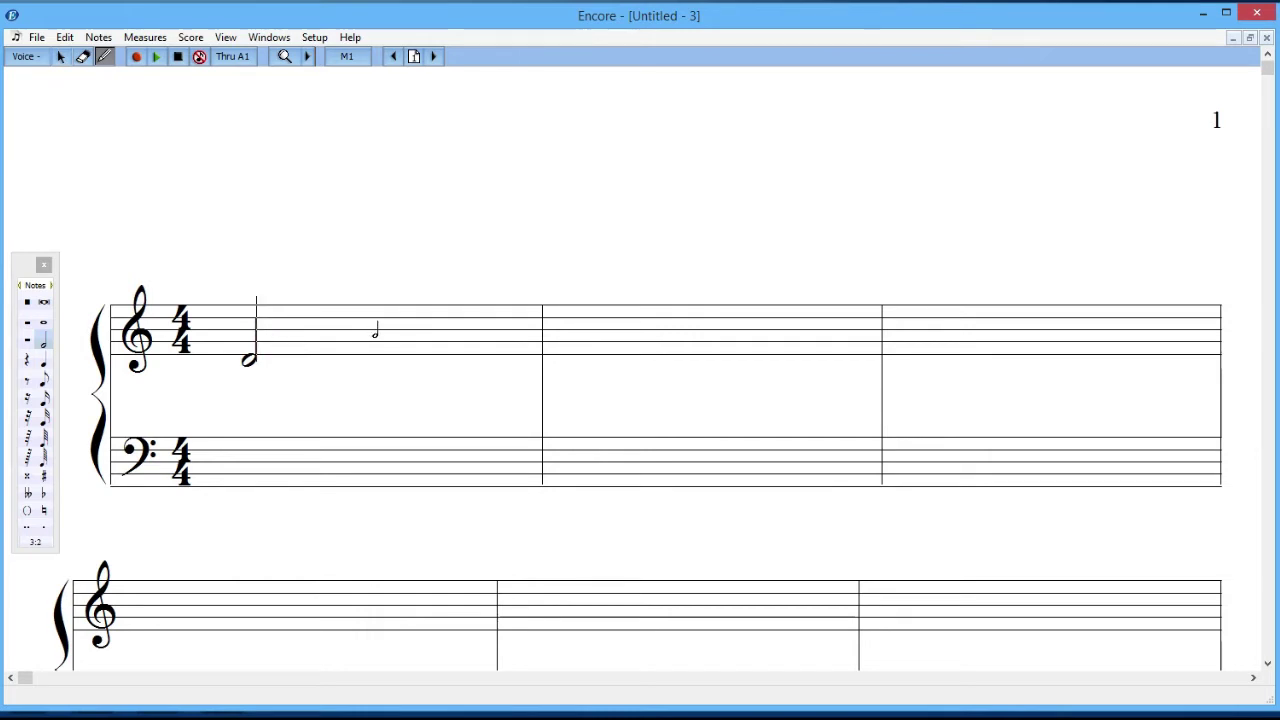
left_click(376, 331)
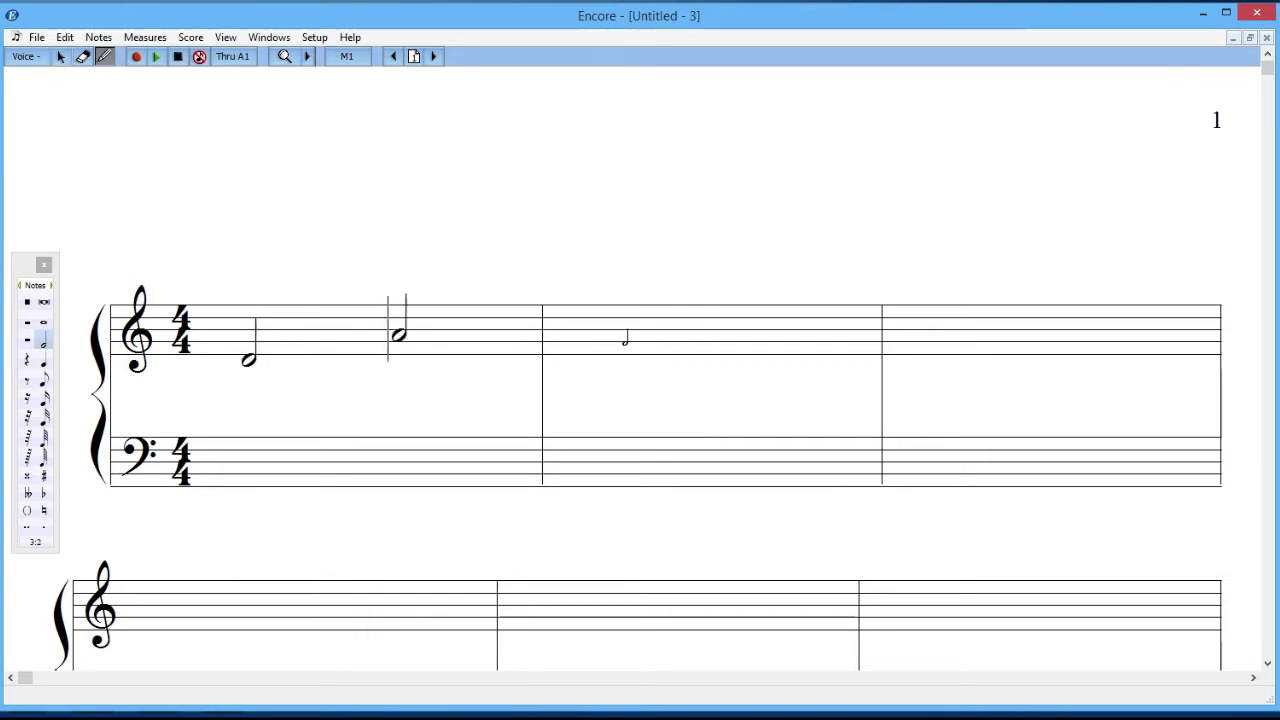
left_click(625, 344)
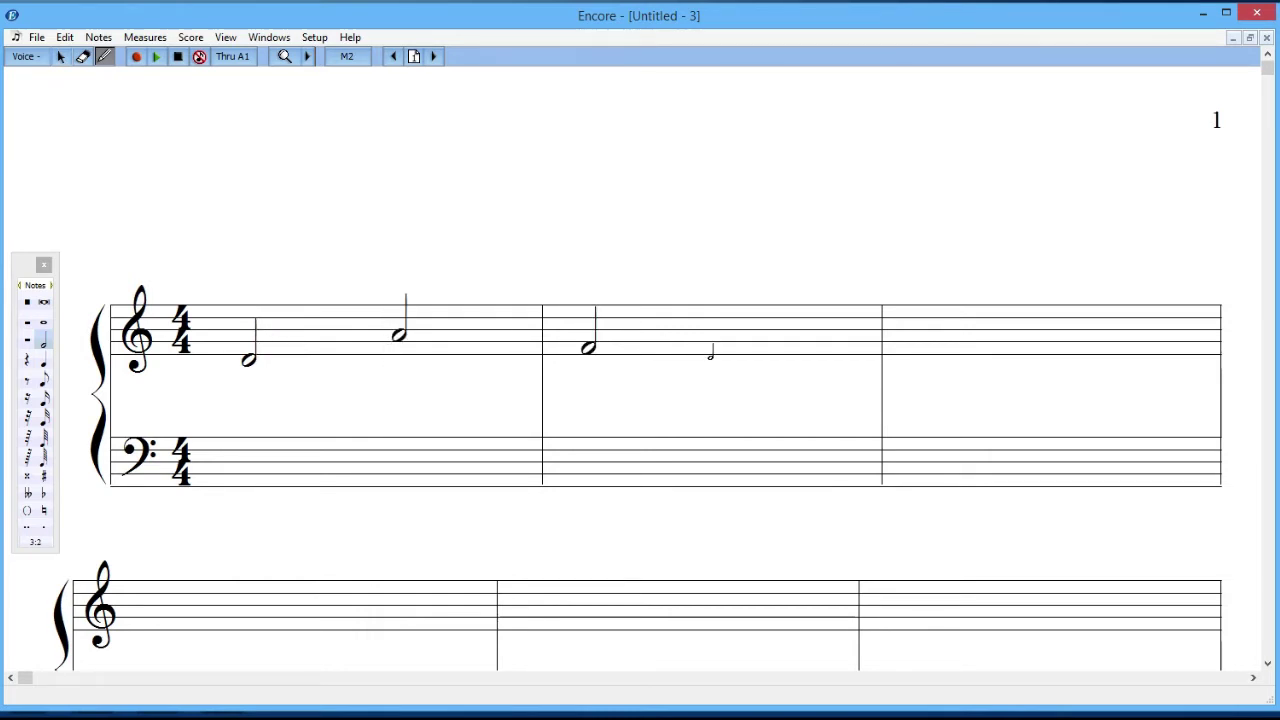
left_click(721, 355)
left_click(913, 362)
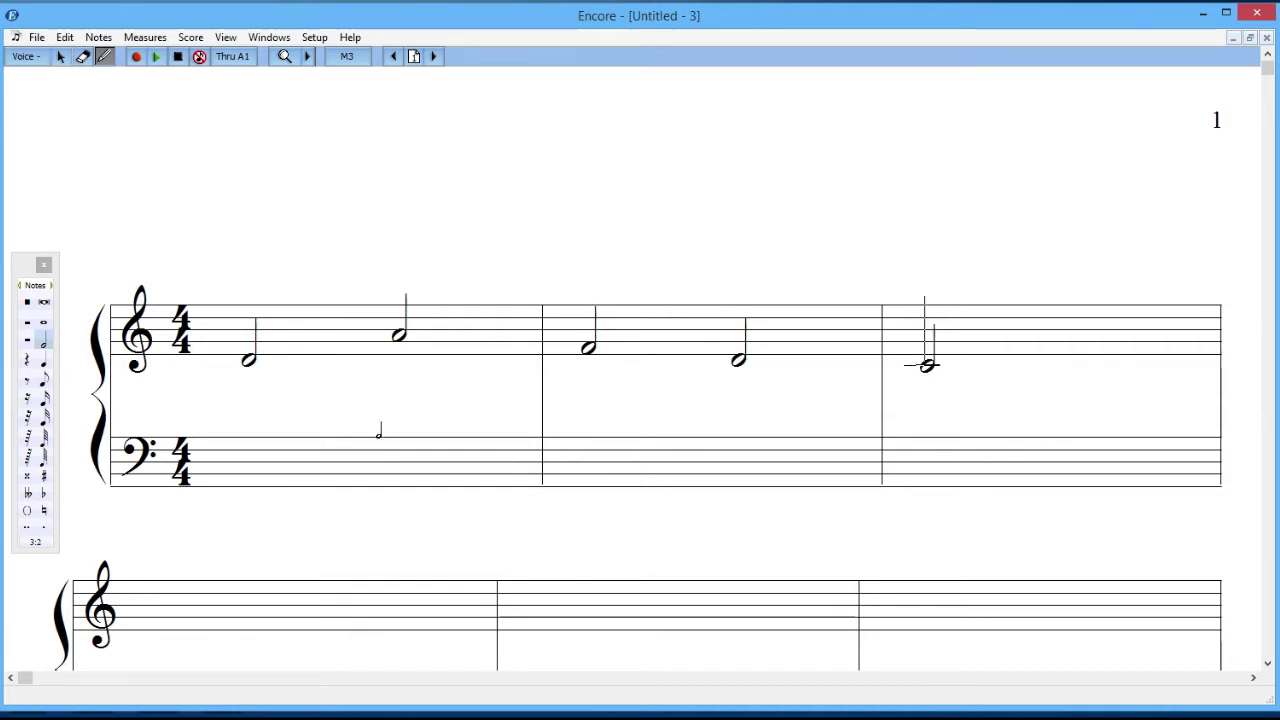
Finish measure 3 with quarter notes D and E, then start measure 4 with a half note.
left_click(45, 370)
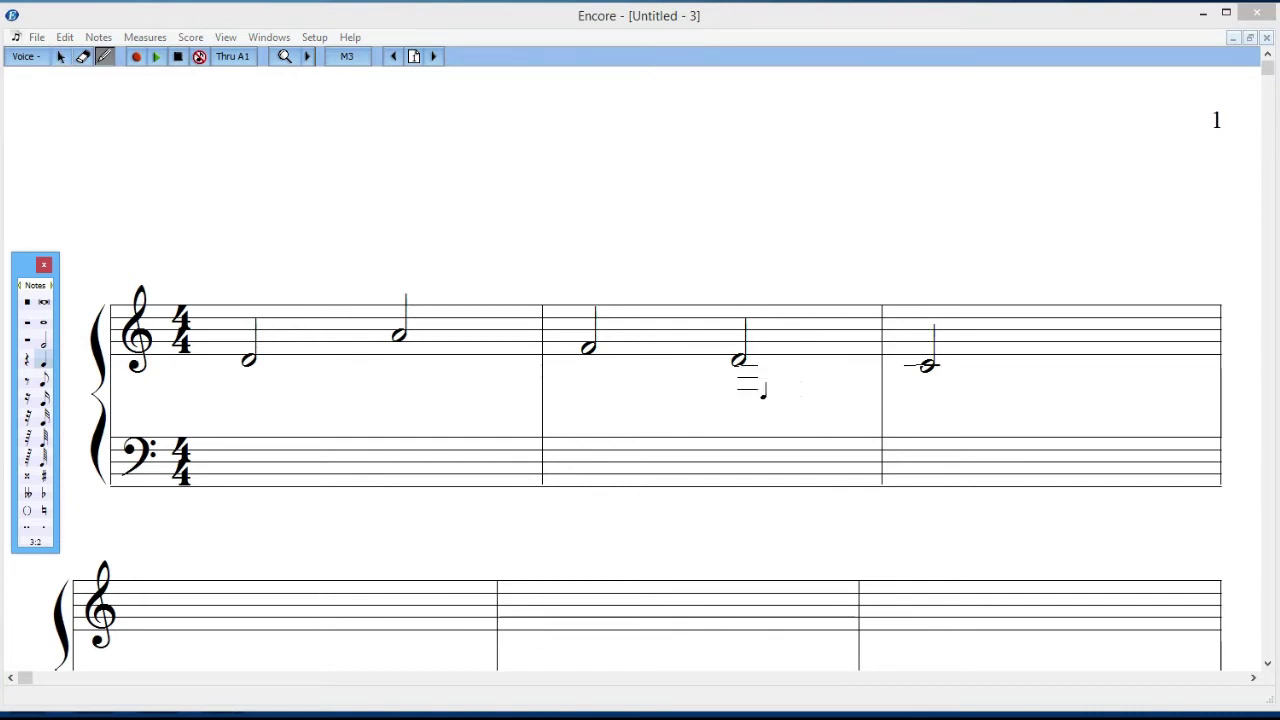
left_click(1046, 357)
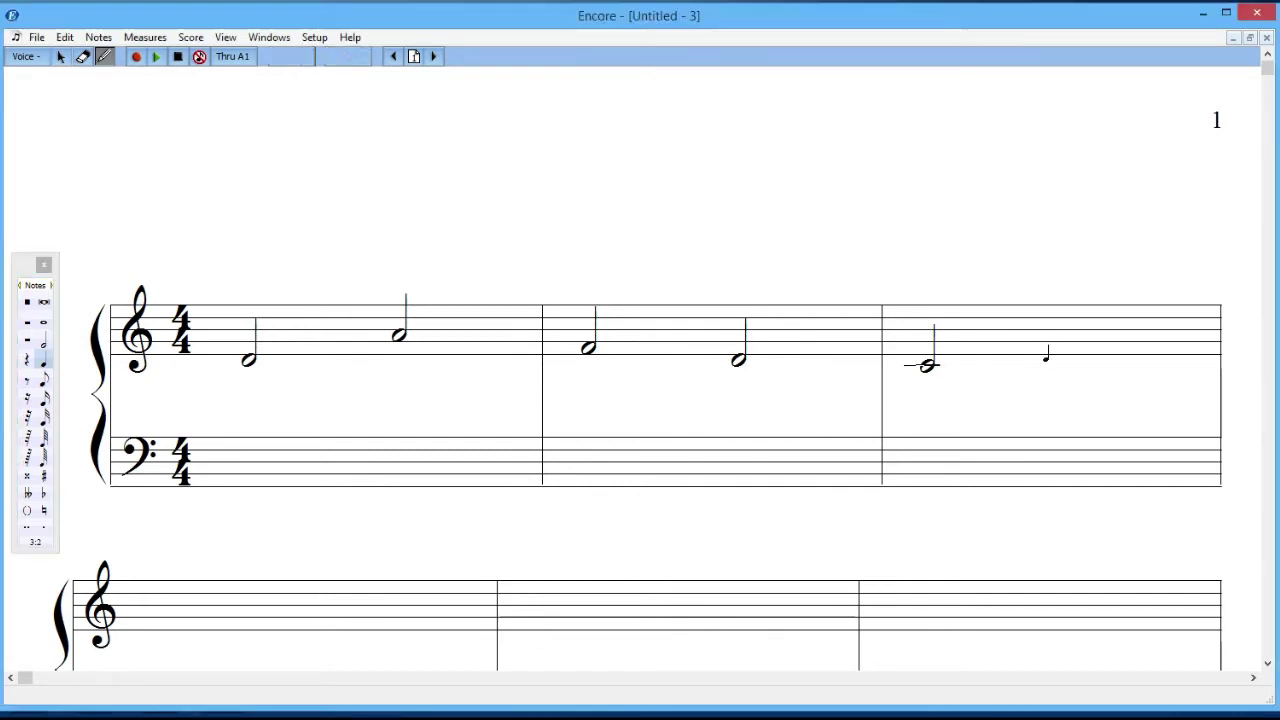
left_click(1140, 354)
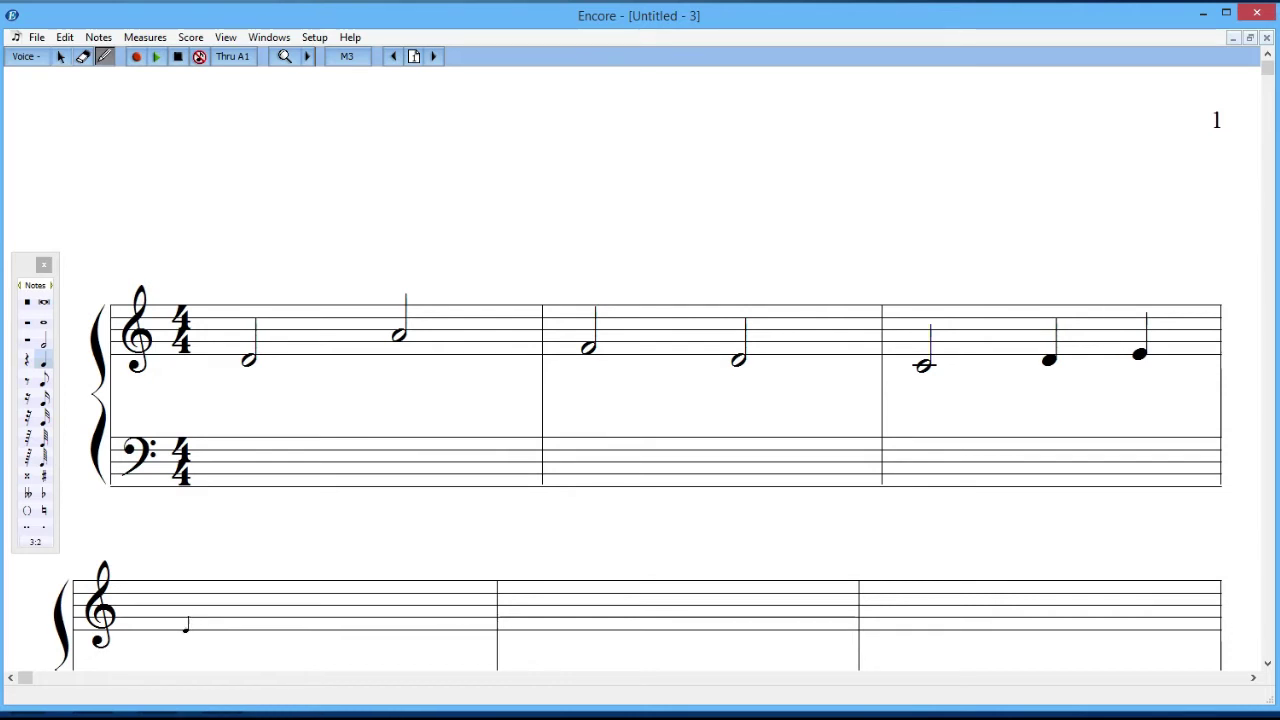
left_click(46, 347)
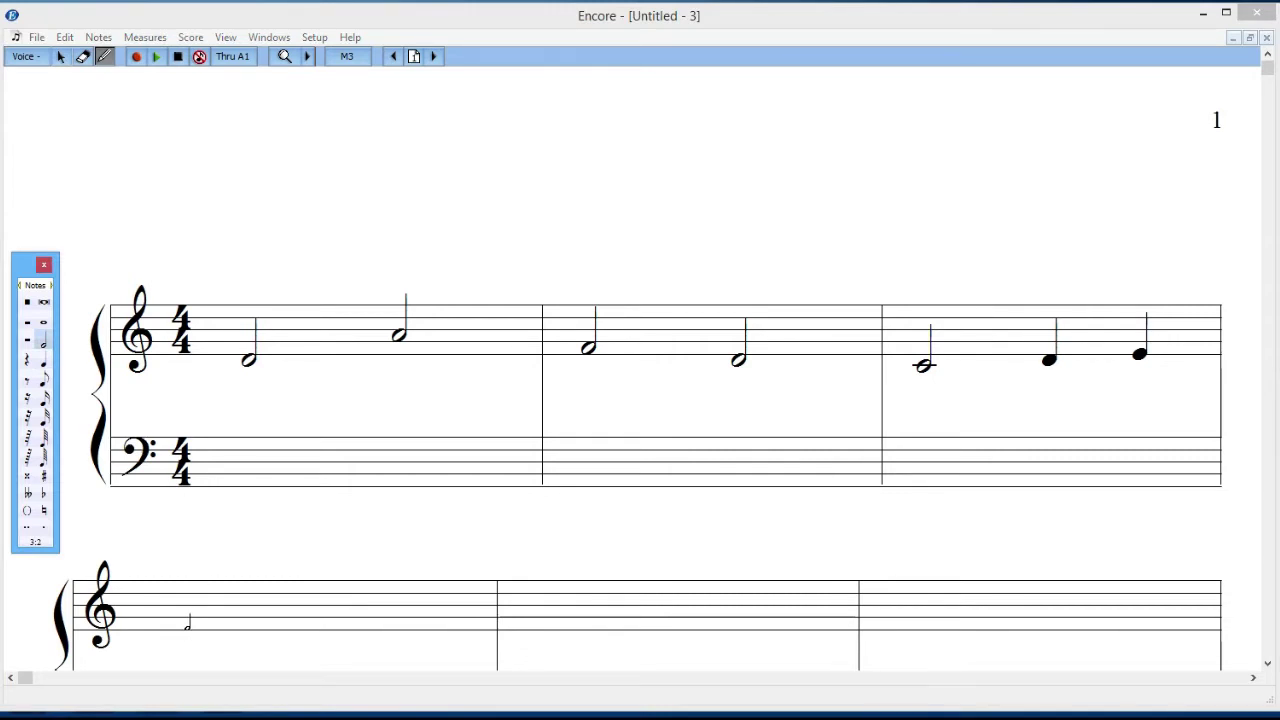
left_click(185, 625)
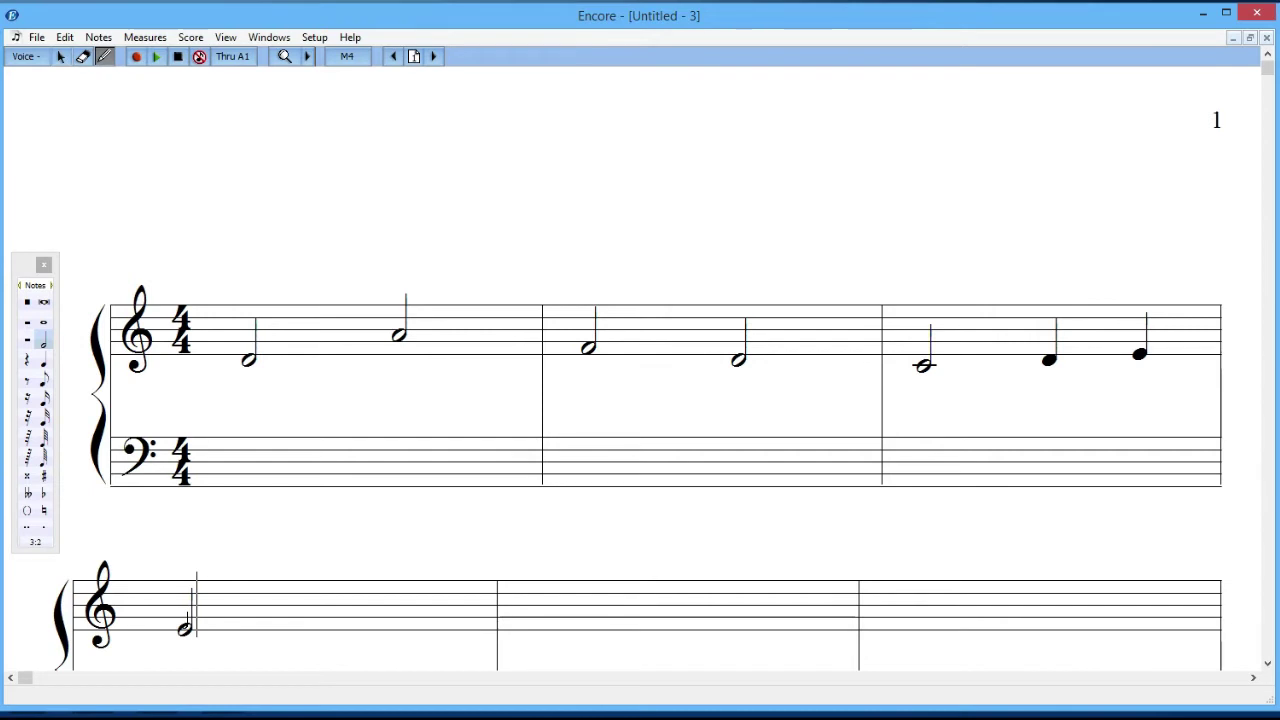
Erase the misplaced half note in measure 4 and enter a half note F instead.
left_click(84, 60)
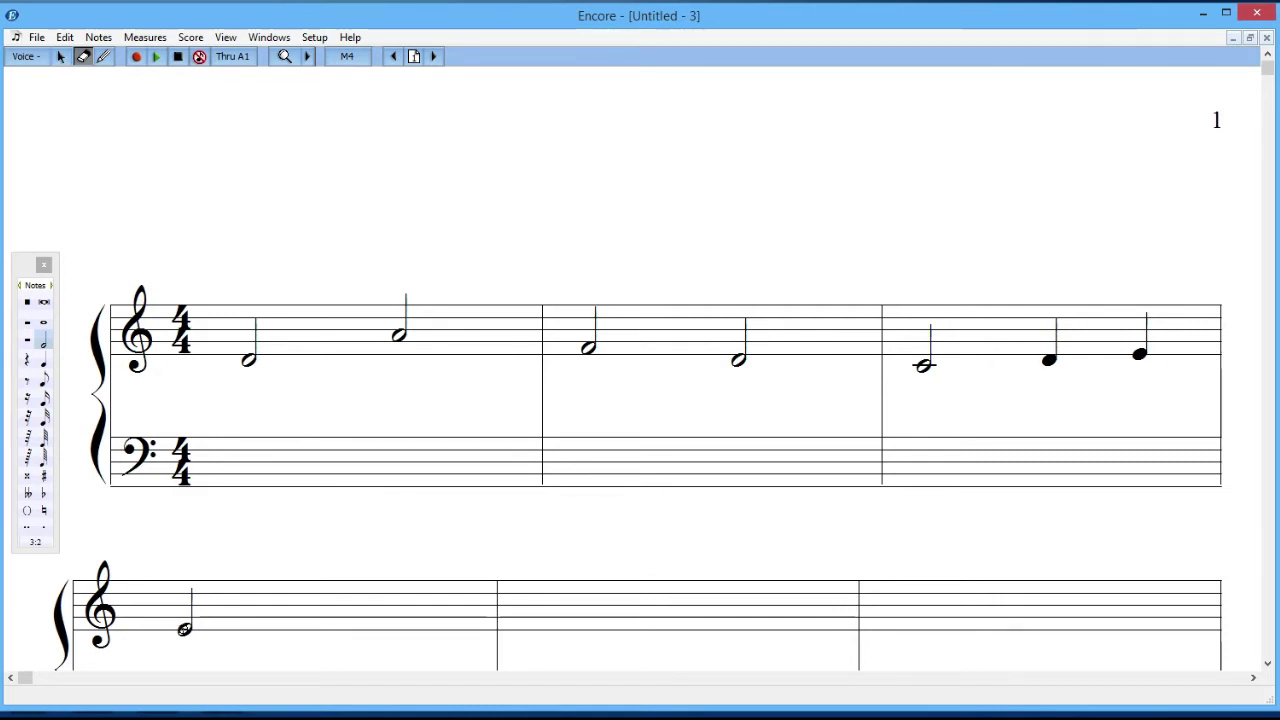
left_click(183, 629)
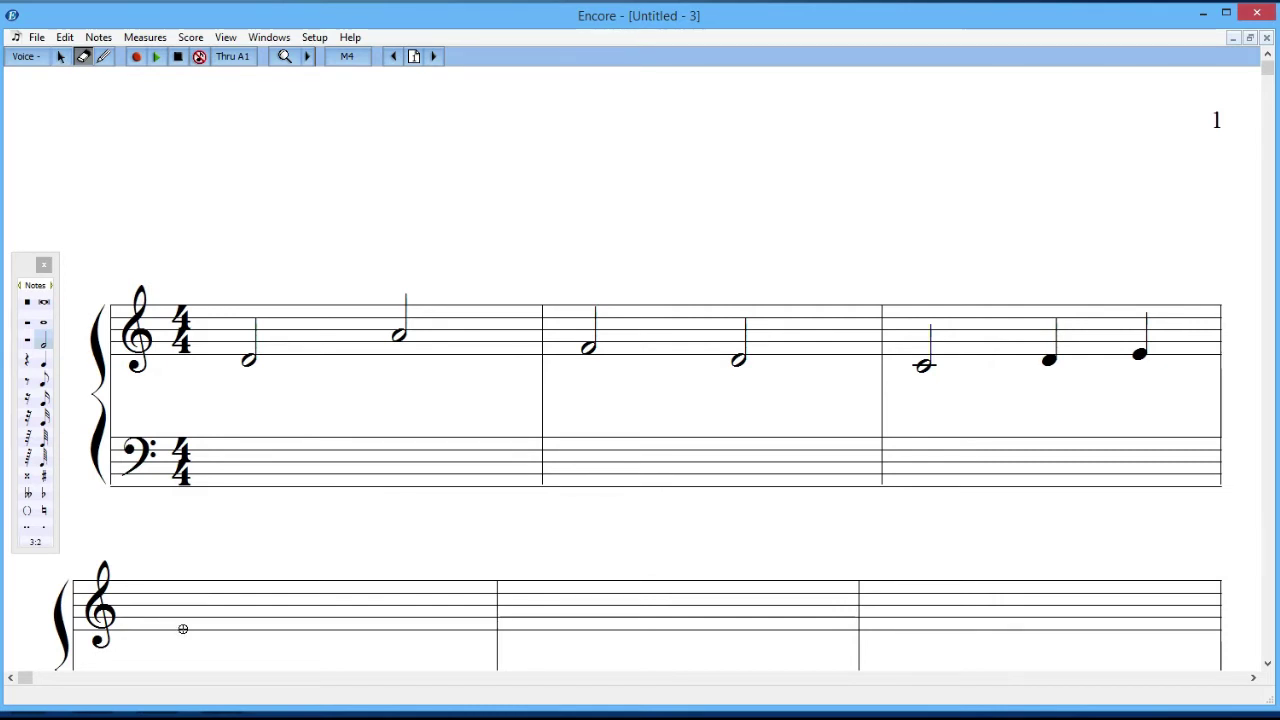
left_click(44, 351)
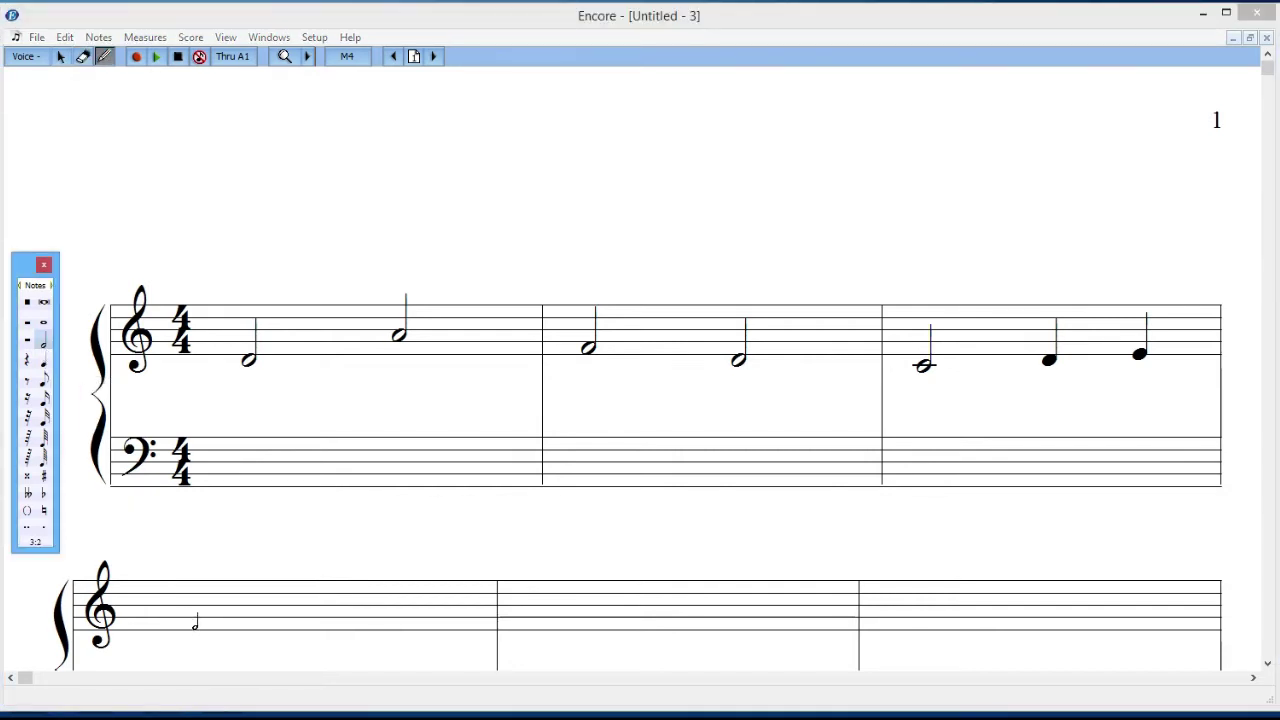
left_click(194, 621)
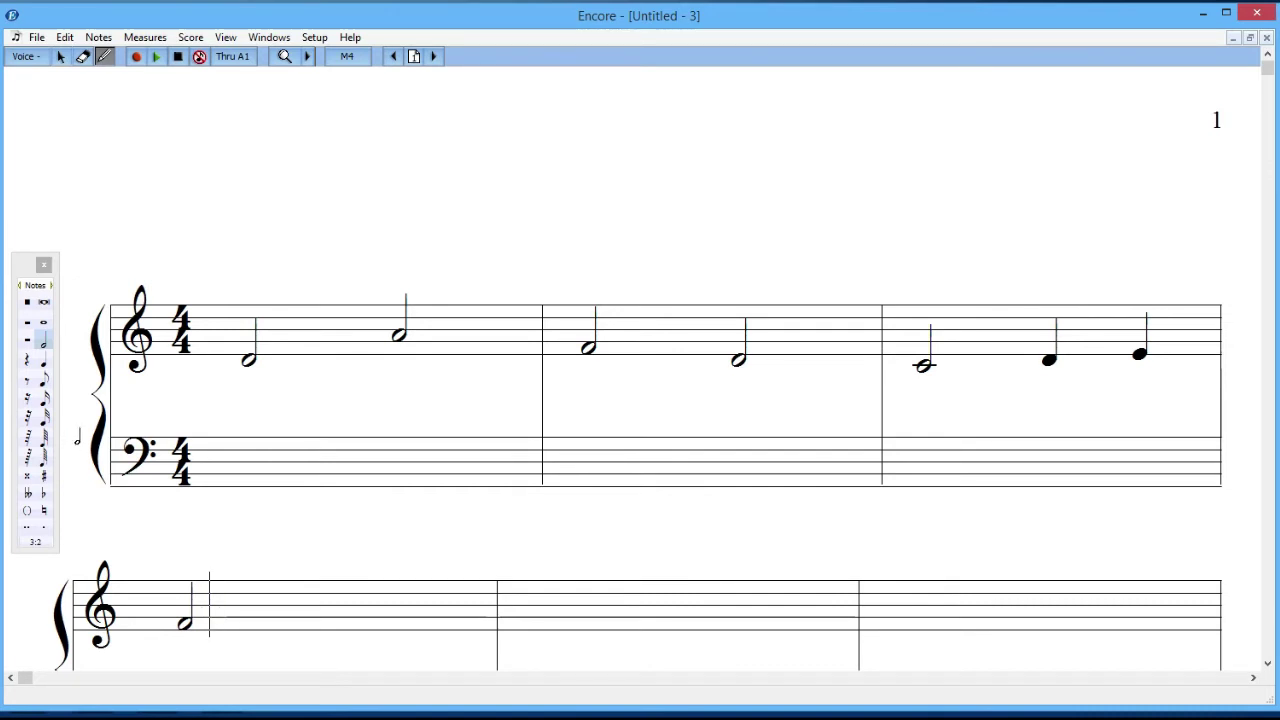
left_click(28, 382)
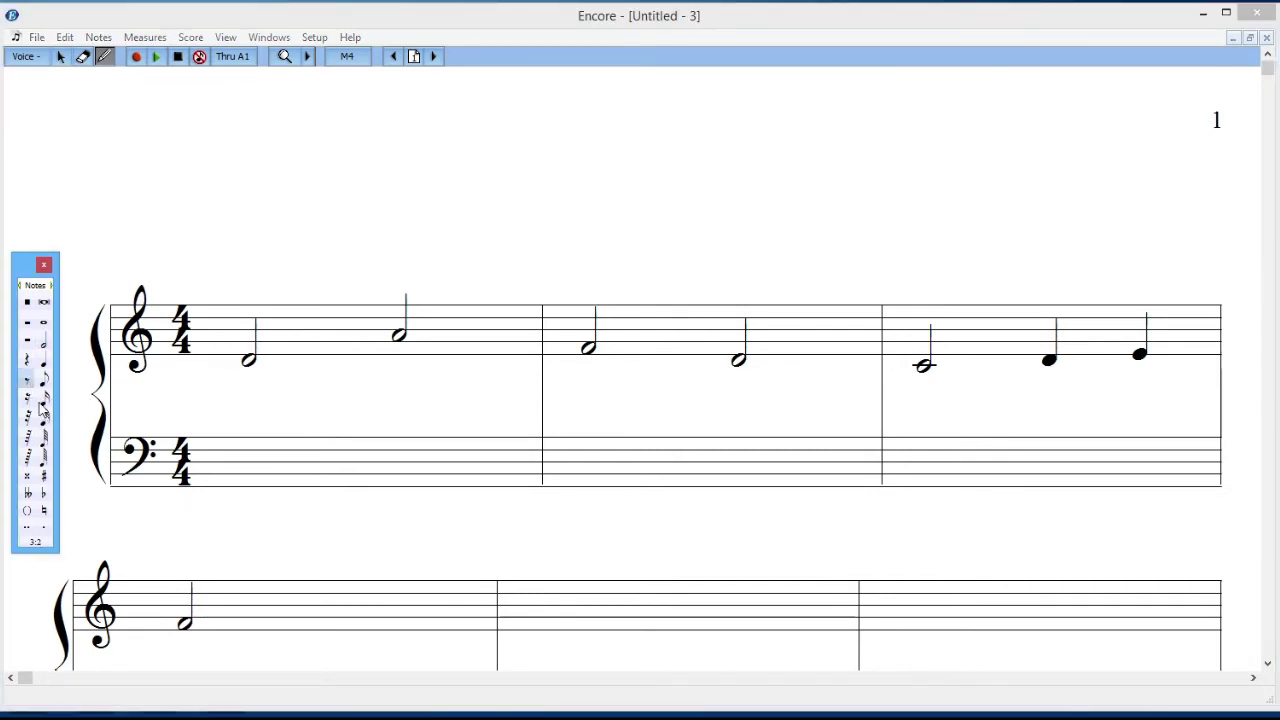
Complete measure 4 with an eighth rest and eighth notes G, F, E, then half note D in measure 5.
left_click(281, 607)
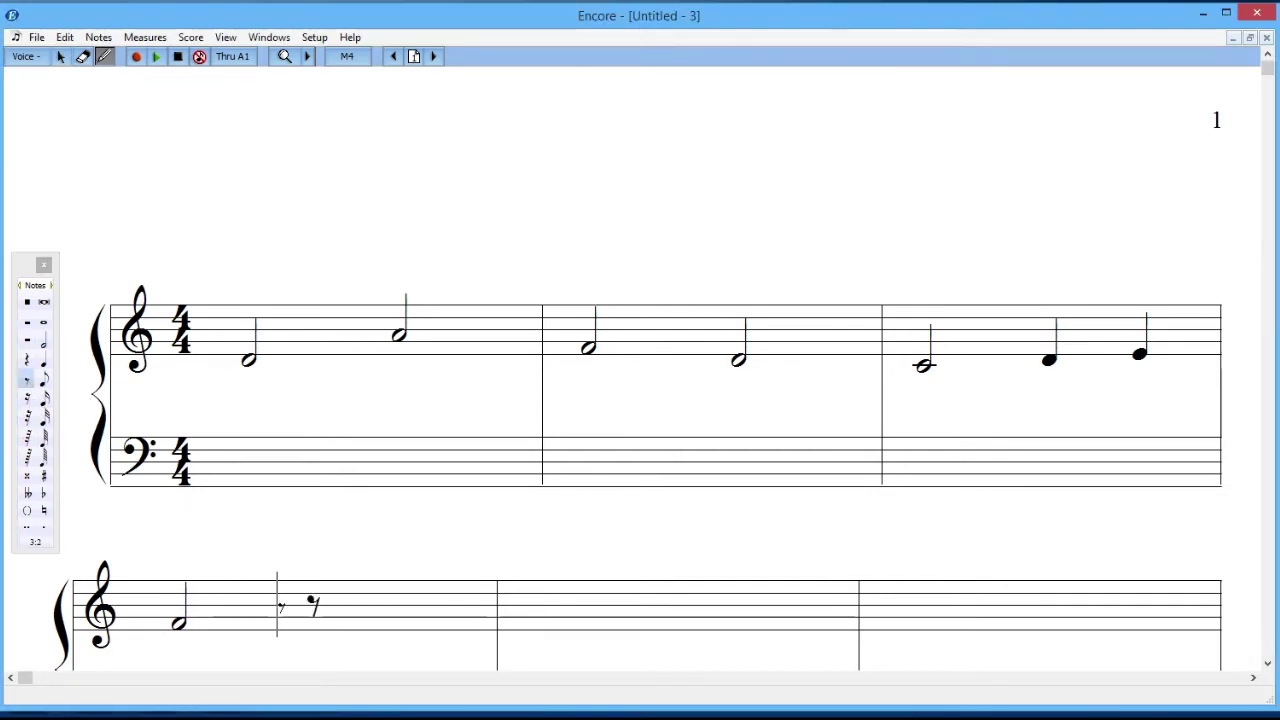
left_click(43, 386)
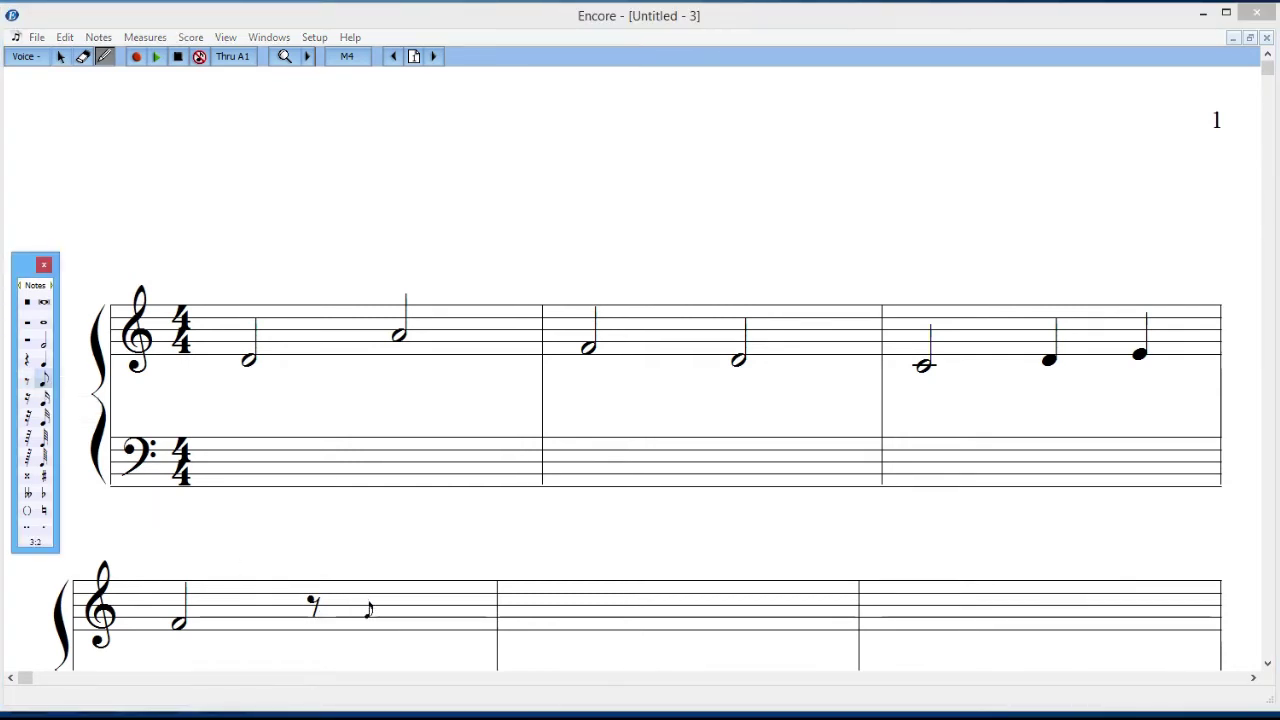
left_click(364, 612)
left_click(392, 620)
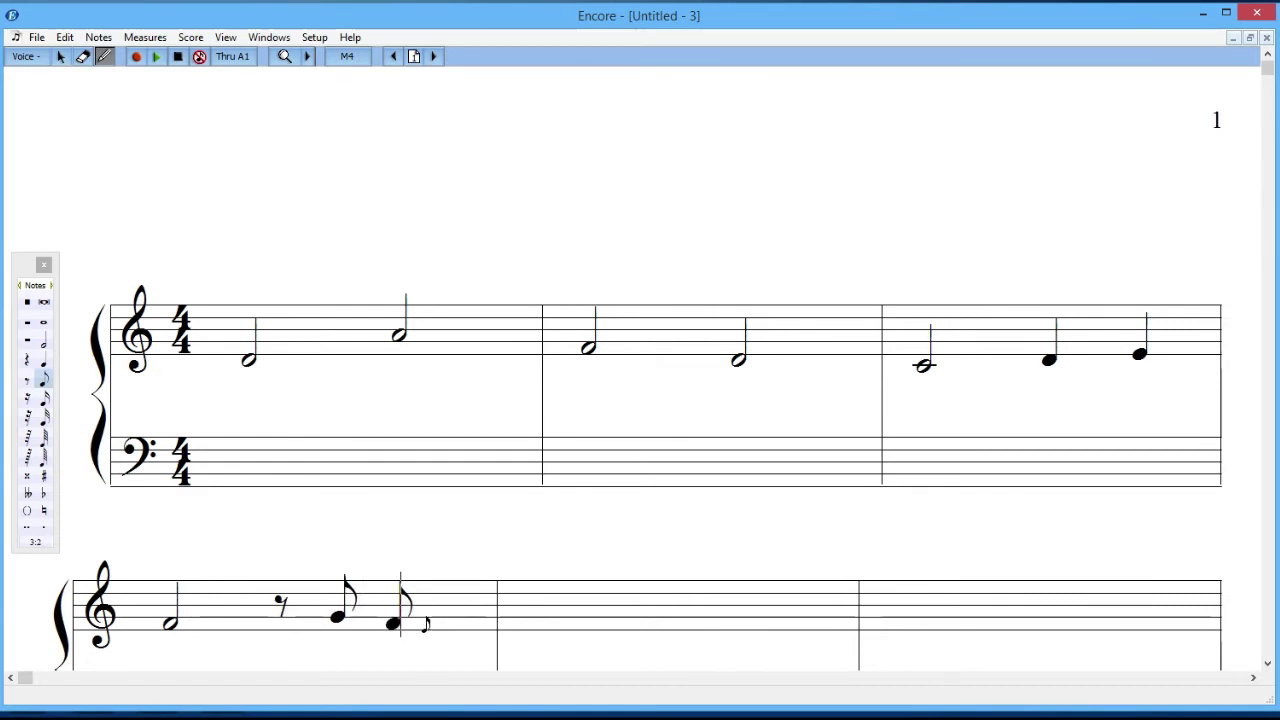
left_click(447, 627)
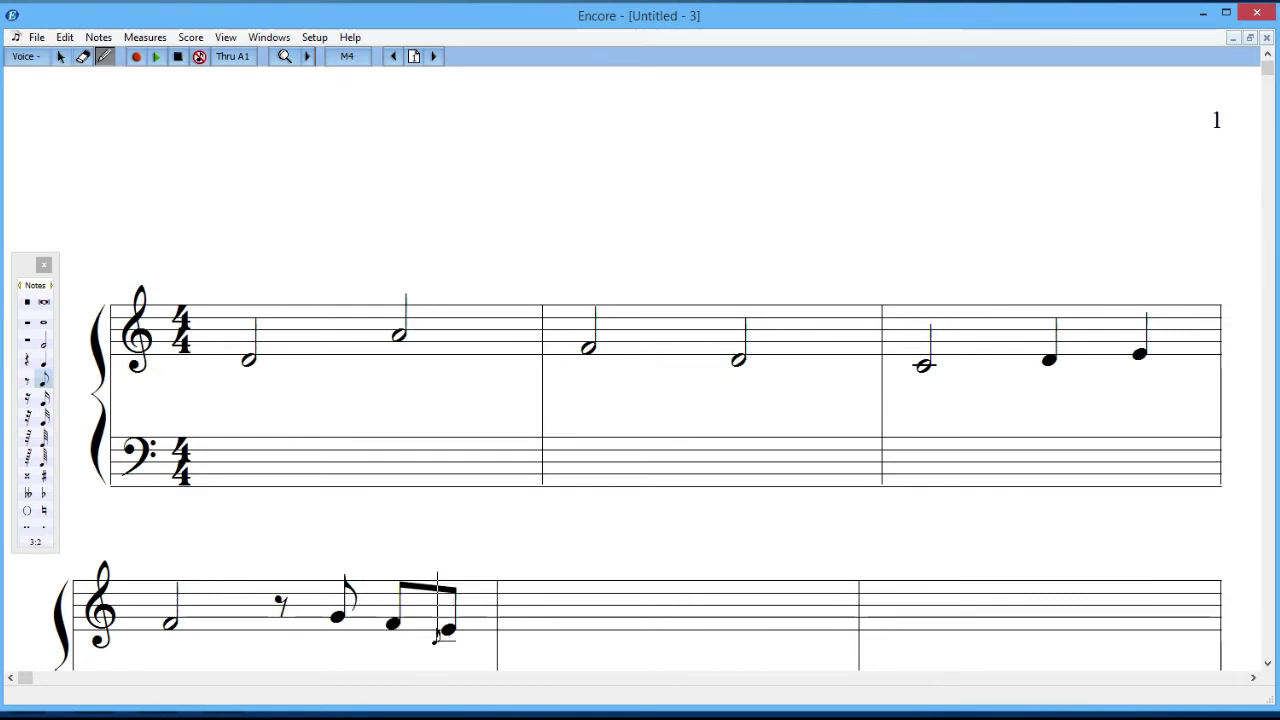
left_click(43, 341)
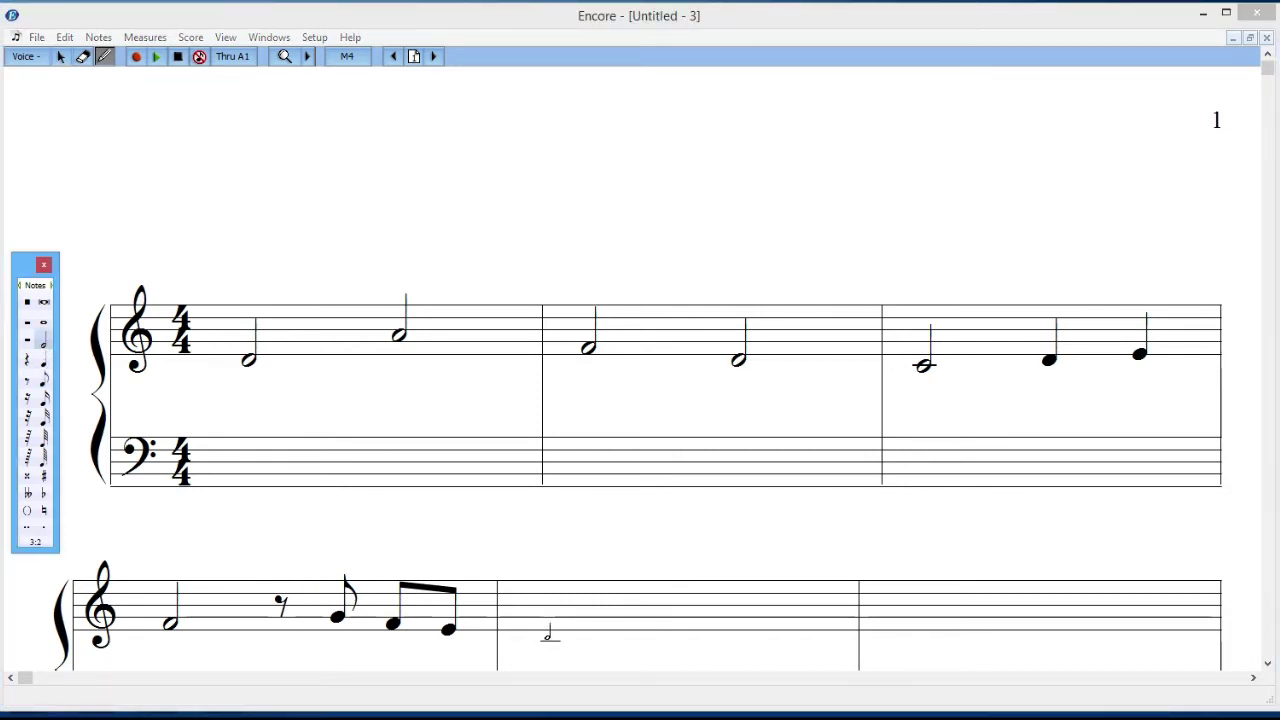
left_click(549, 632)
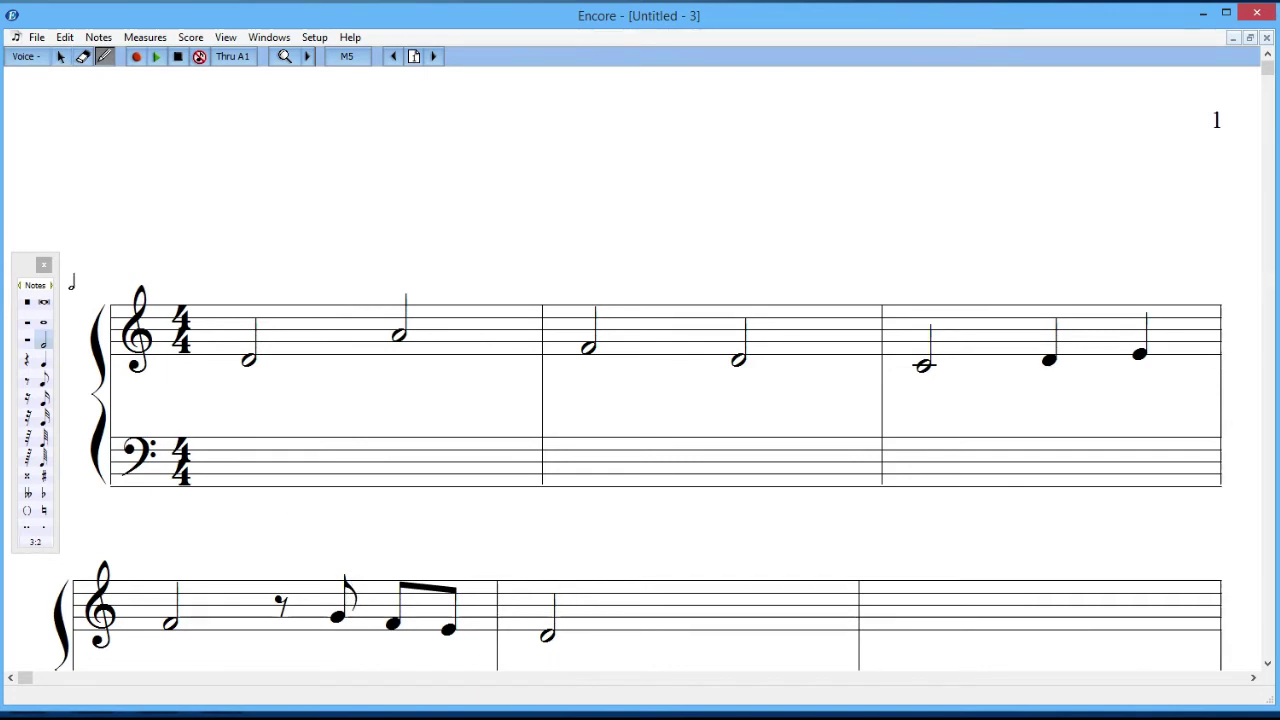
left_click(61, 62)
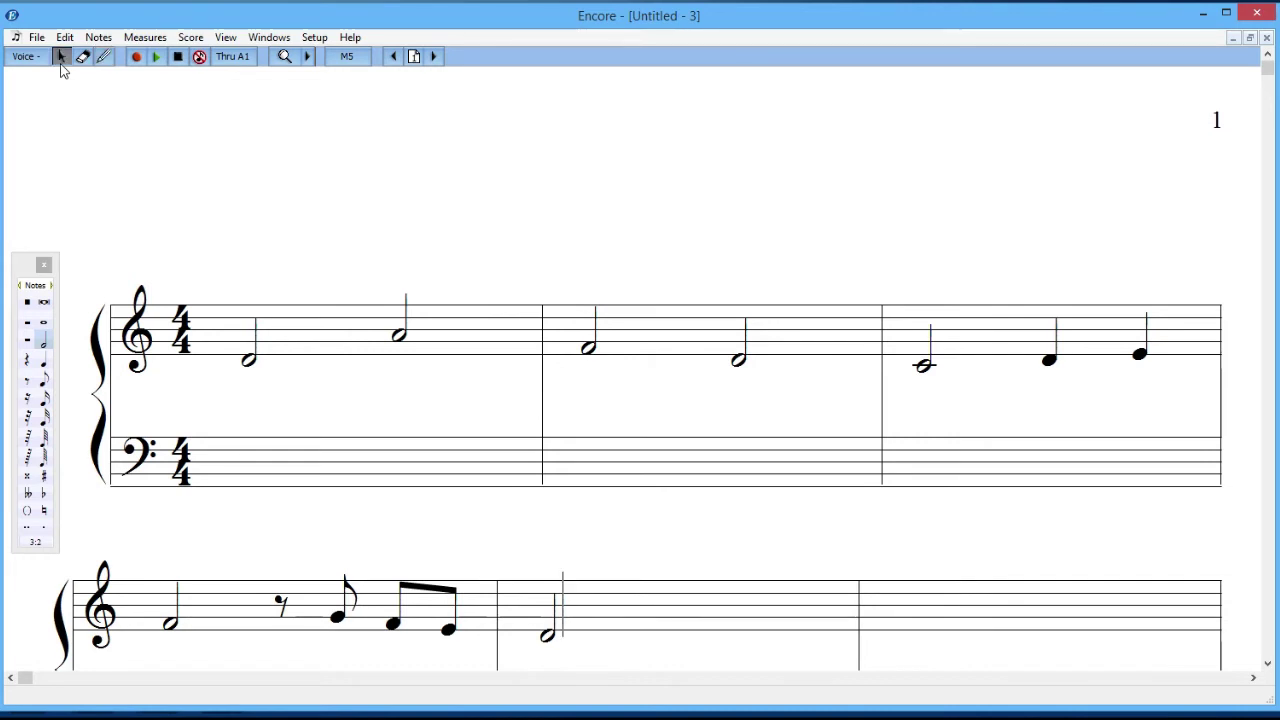
left_click(219, 350)
left_click(554, 364)
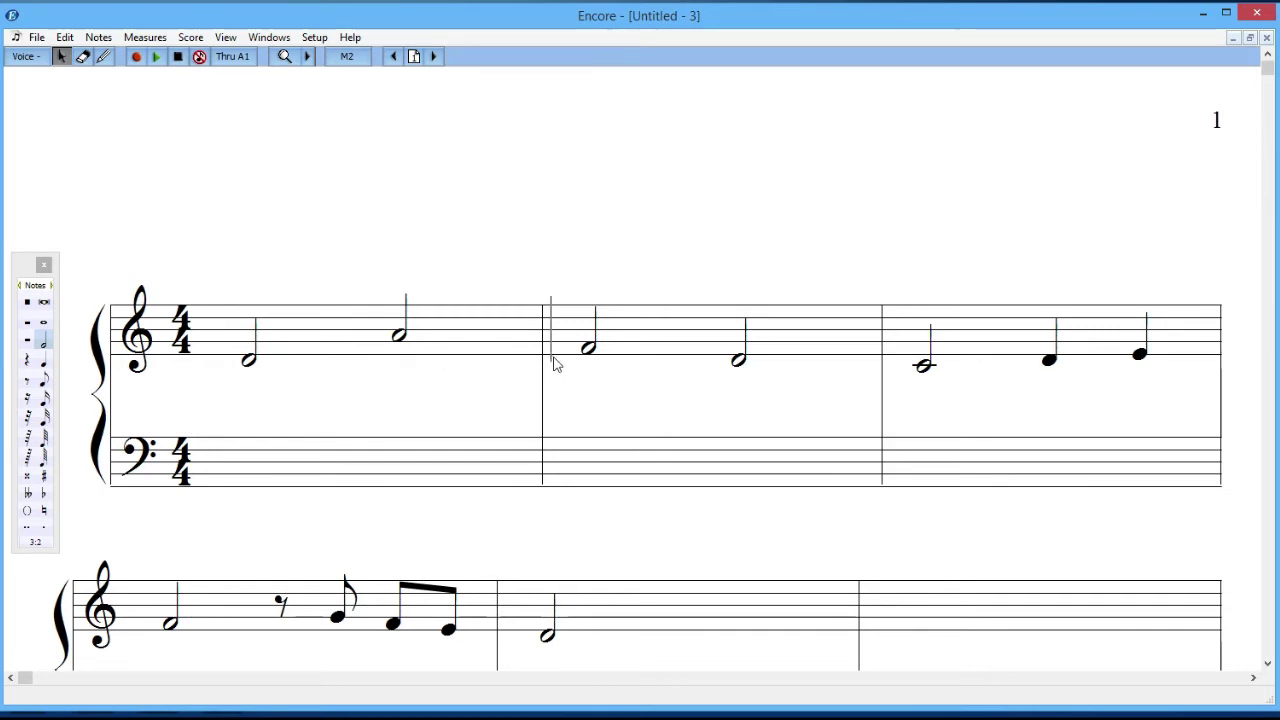
left_click(981, 356)
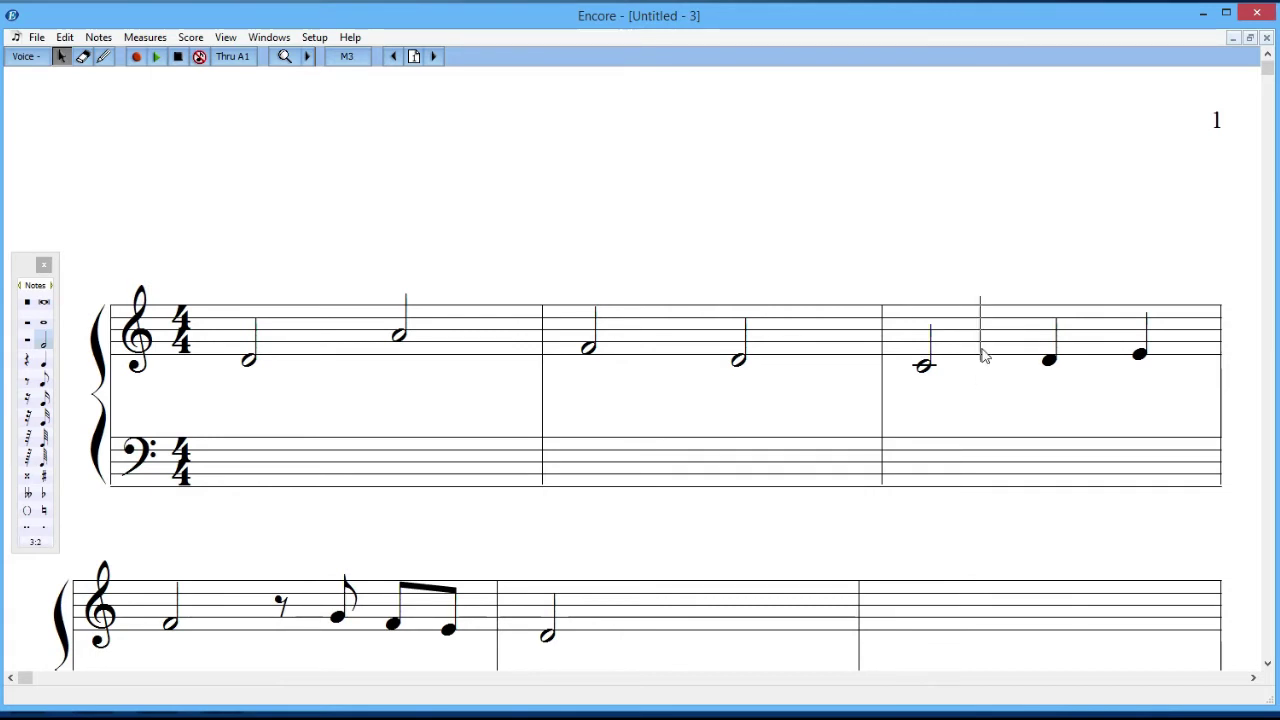
left_click(229, 347)
key("space")
Apply a sharp to the half note opening measure 3, making it C♯.
left_click(45, 483)
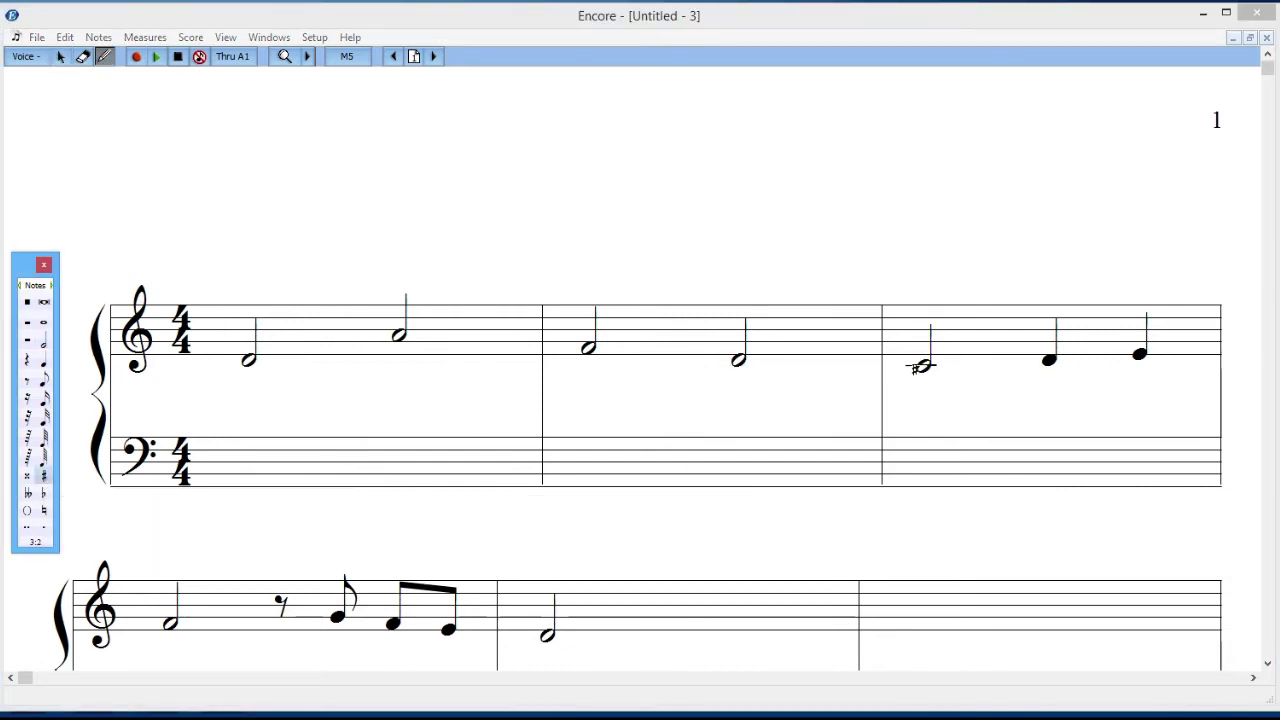
left_click(922, 367)
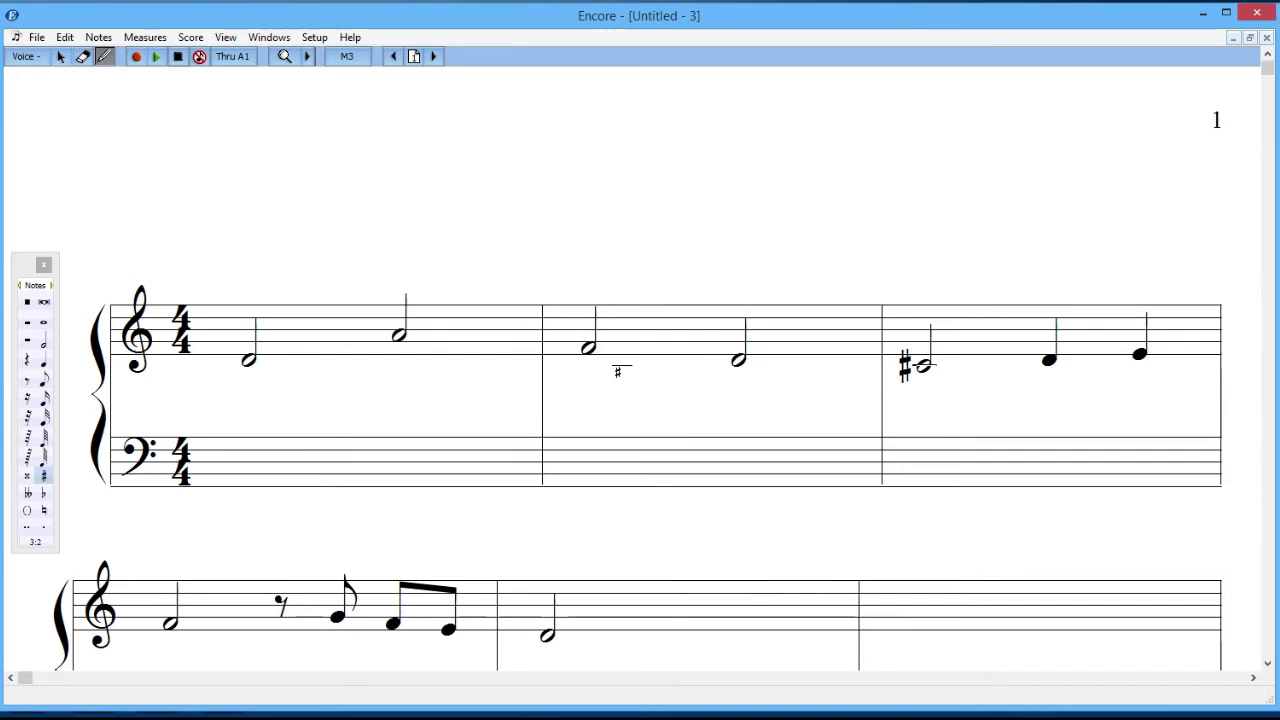
Switch to the arrow tool and play the treble melody back from measure 2.
left_click(60, 57)
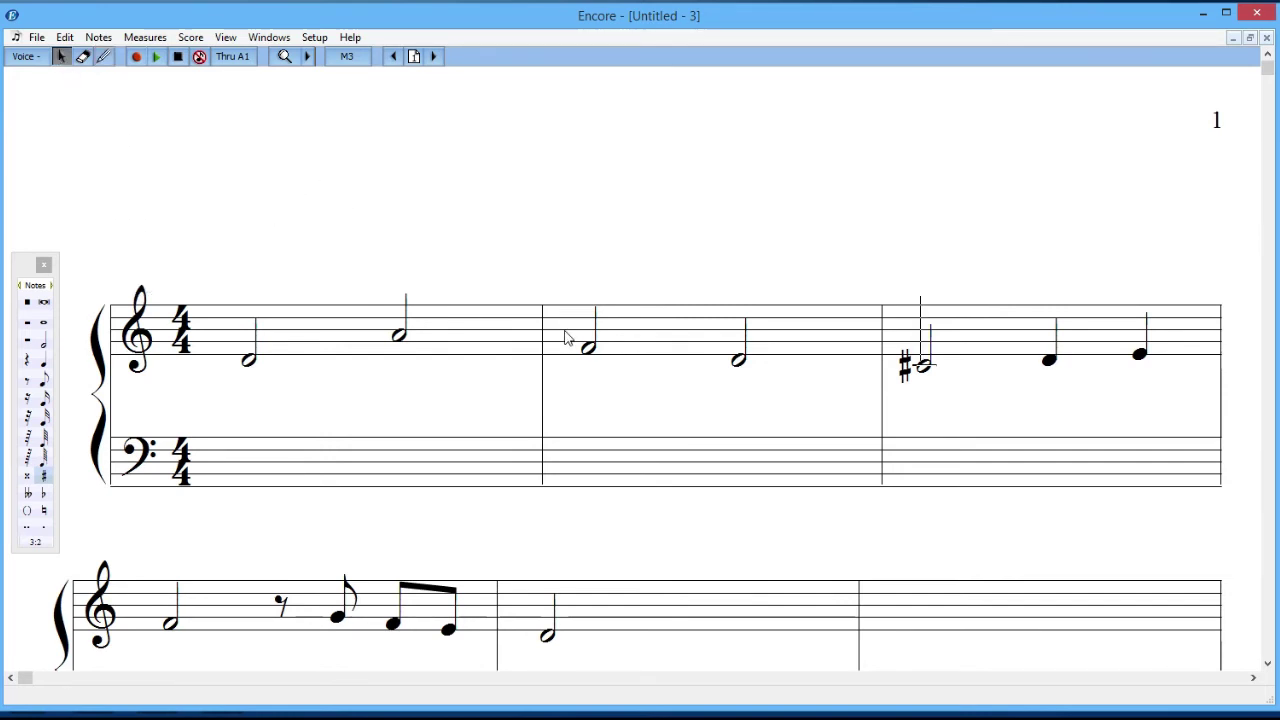
key("space")
left_click(565, 338)
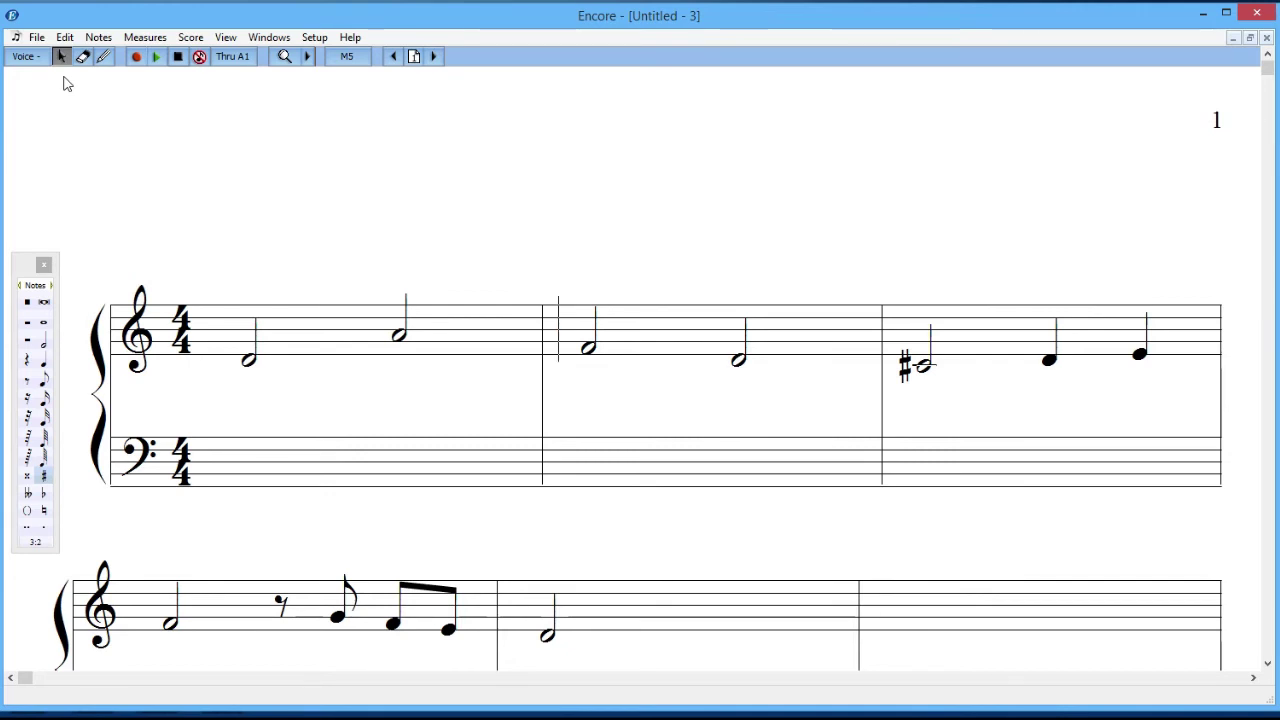
Toggle between arrow and pencil tools with the A and P keys, ending in pencil mode.
key("p")
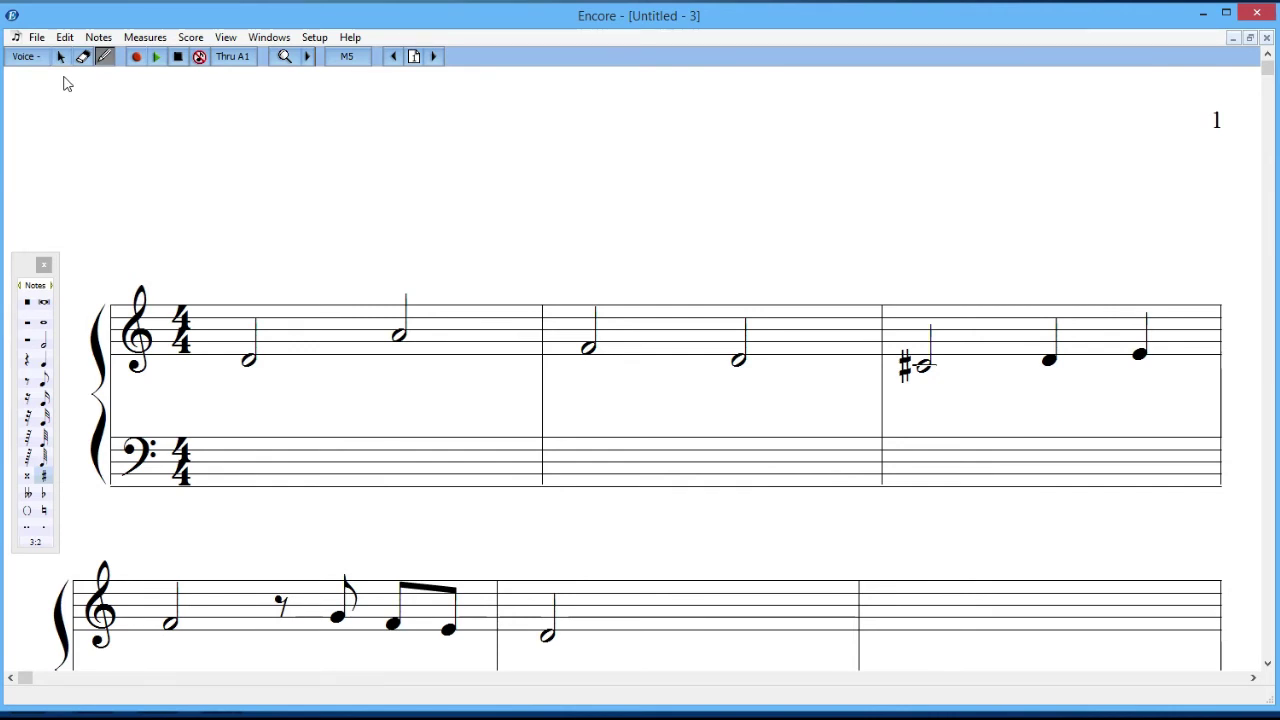
key("a")
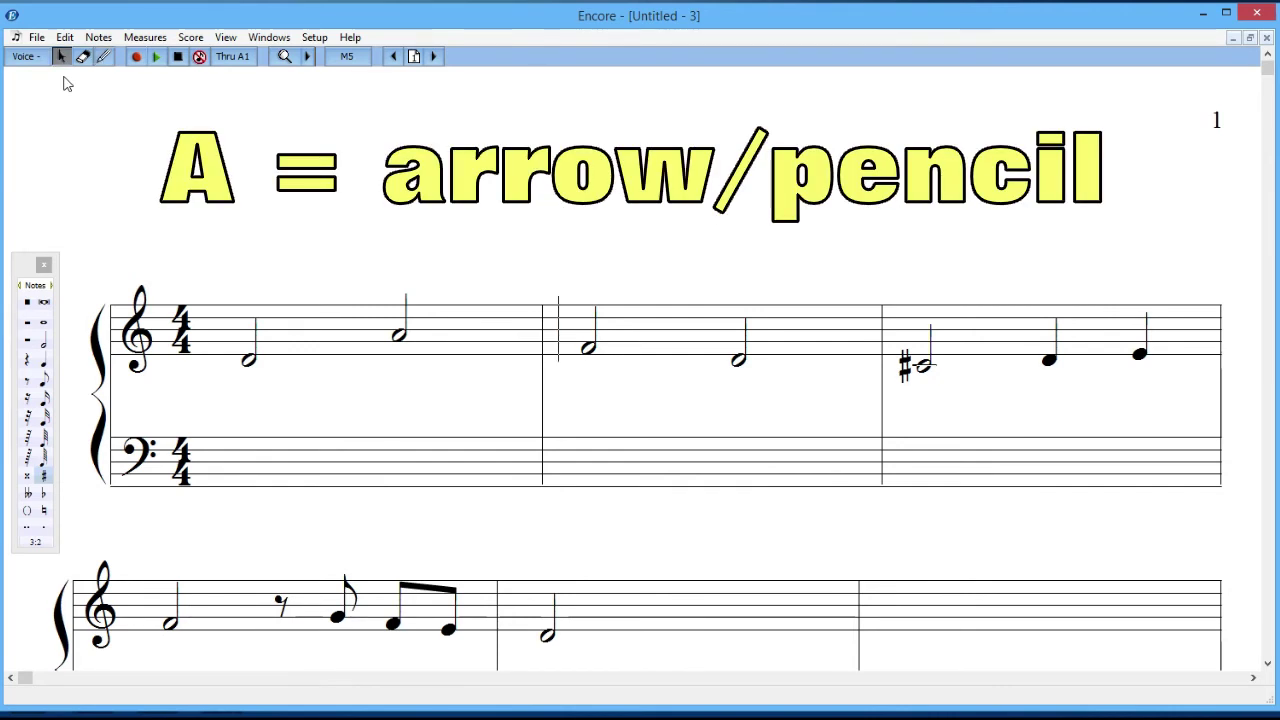
key("a")
key("a")
key("a")
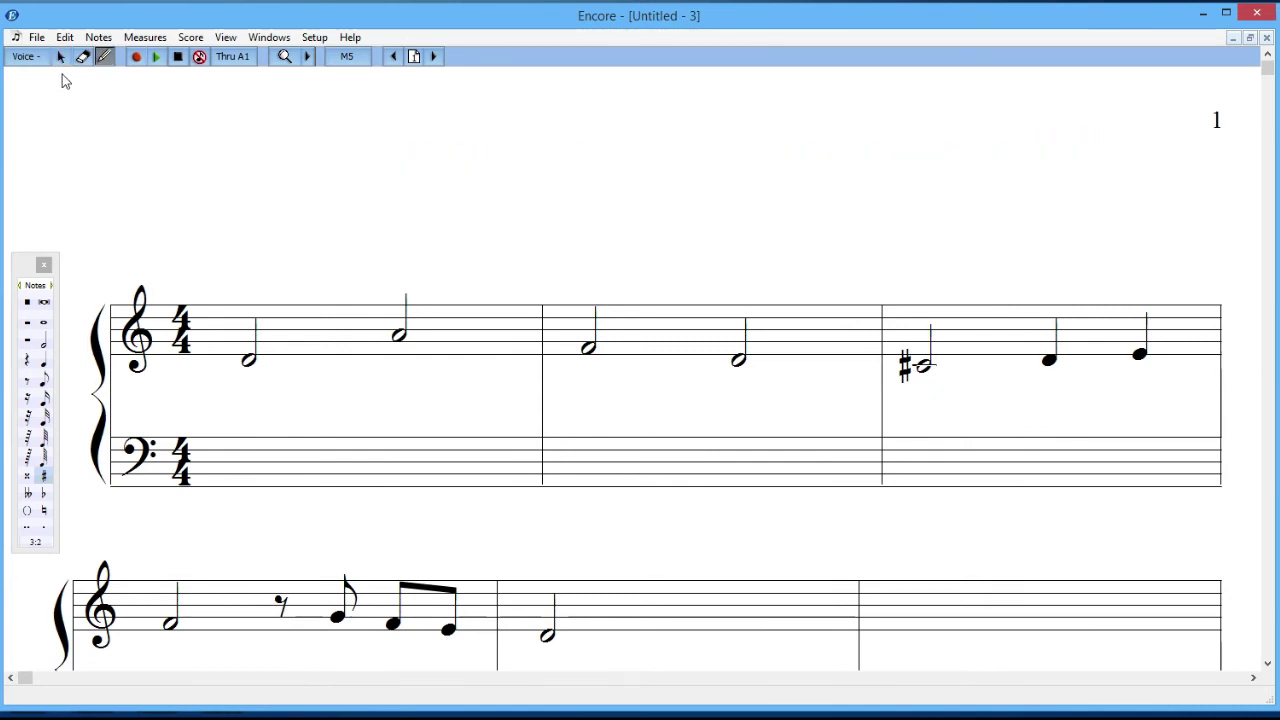
key("a")
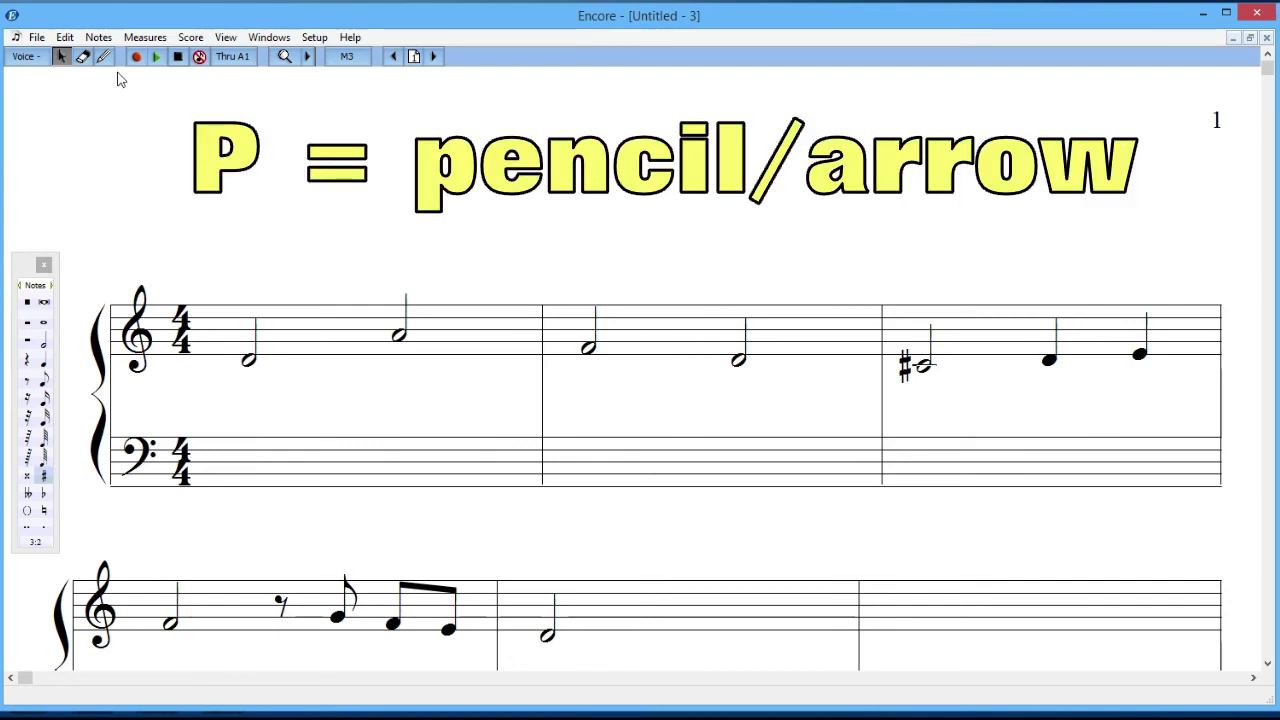
key("p")
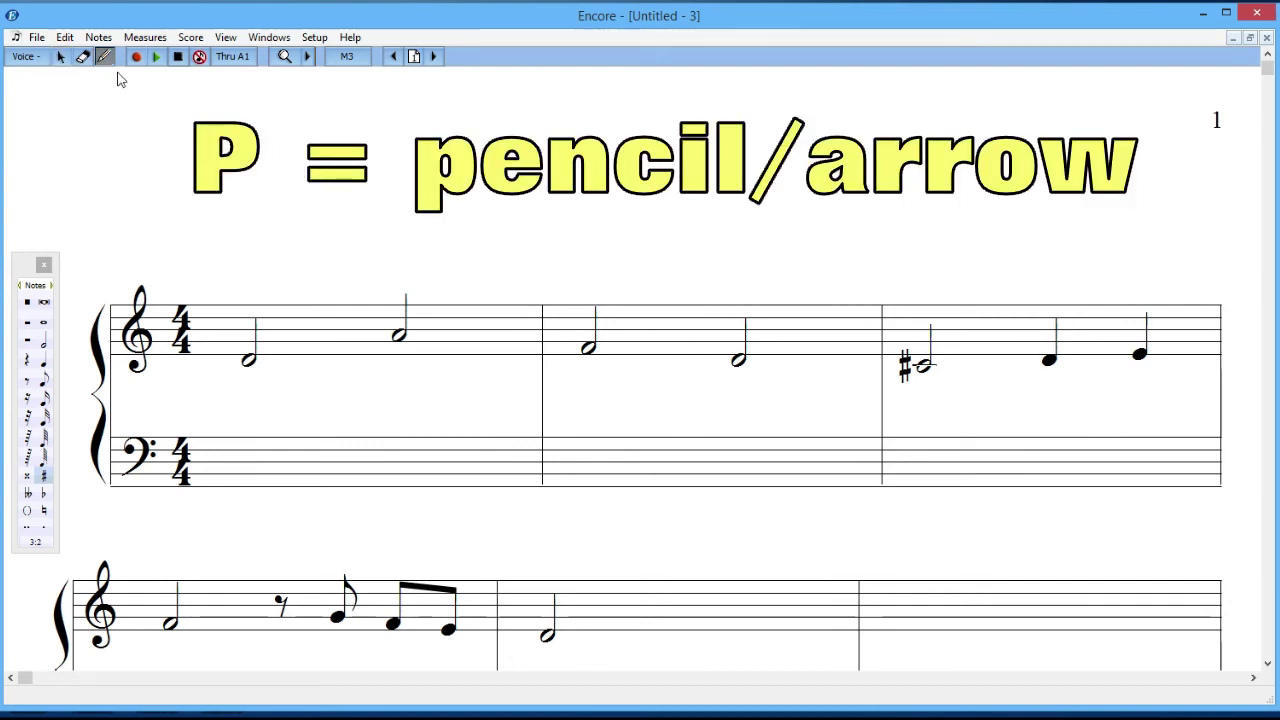
key("p")
key("p")
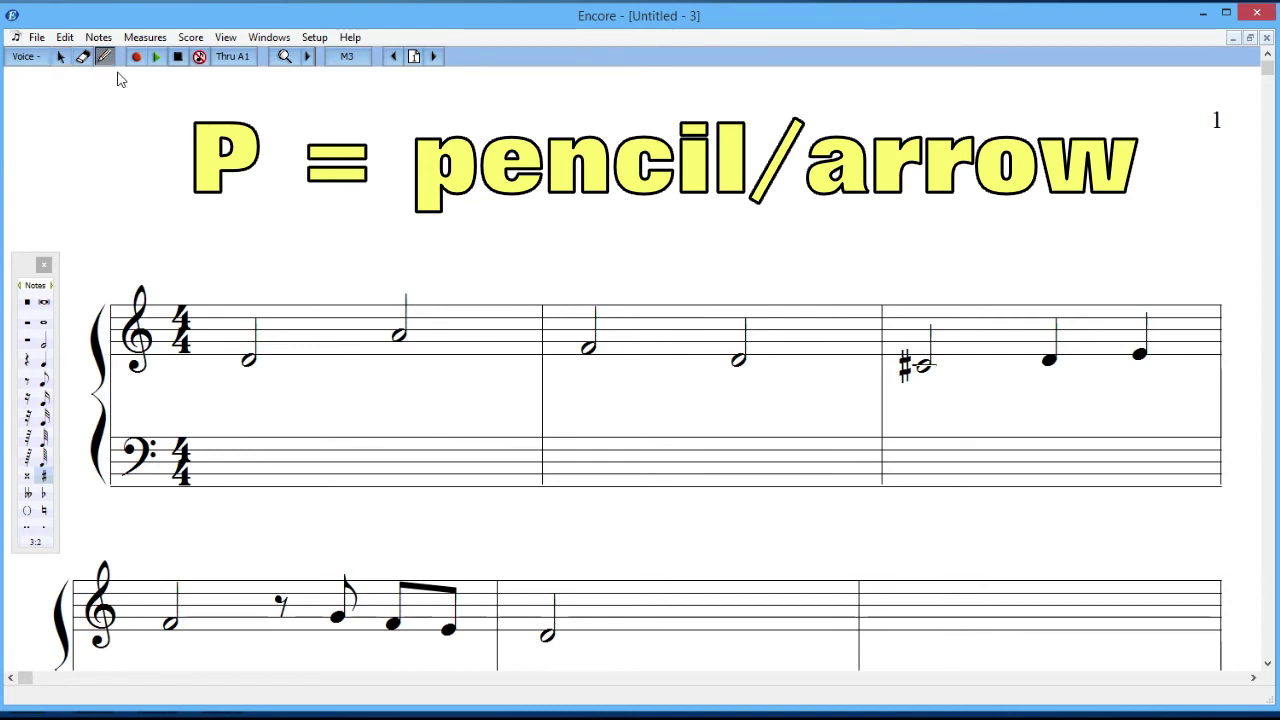
key("p")
key("p")
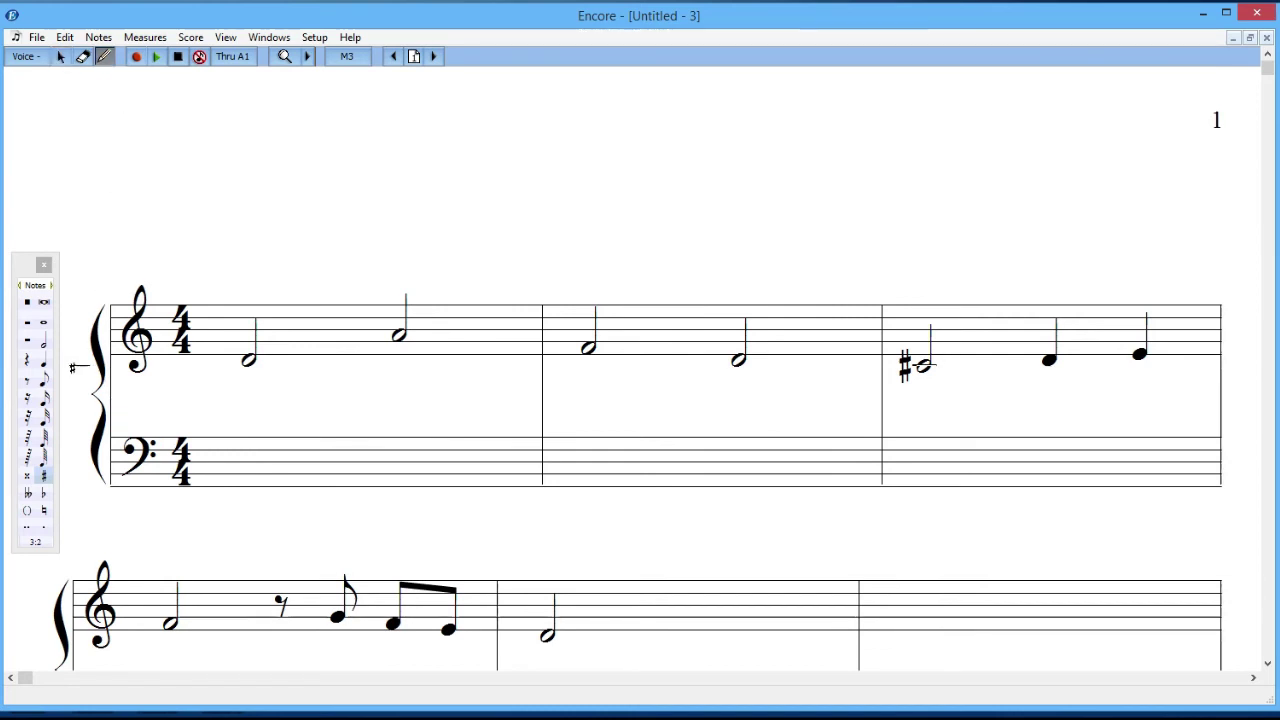
Place a whole-note D on the bass staff in measures 1 and 2.
left_click(43, 322)
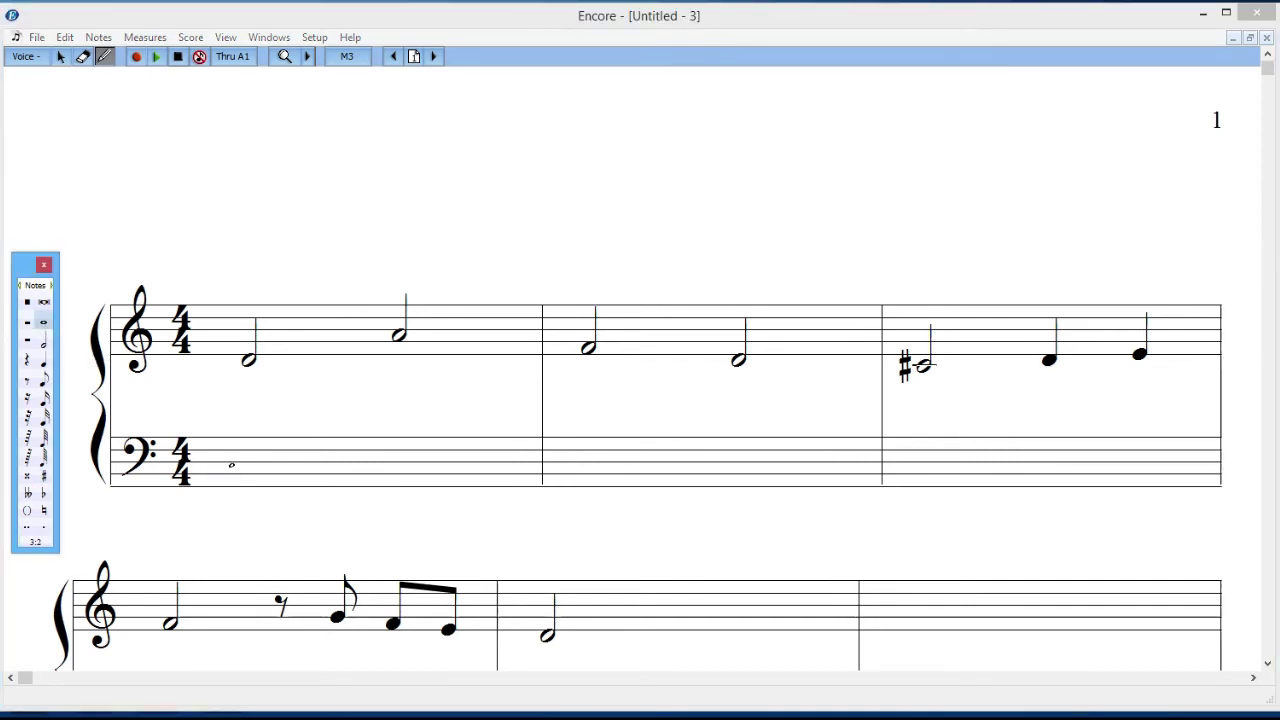
left_click(247, 461)
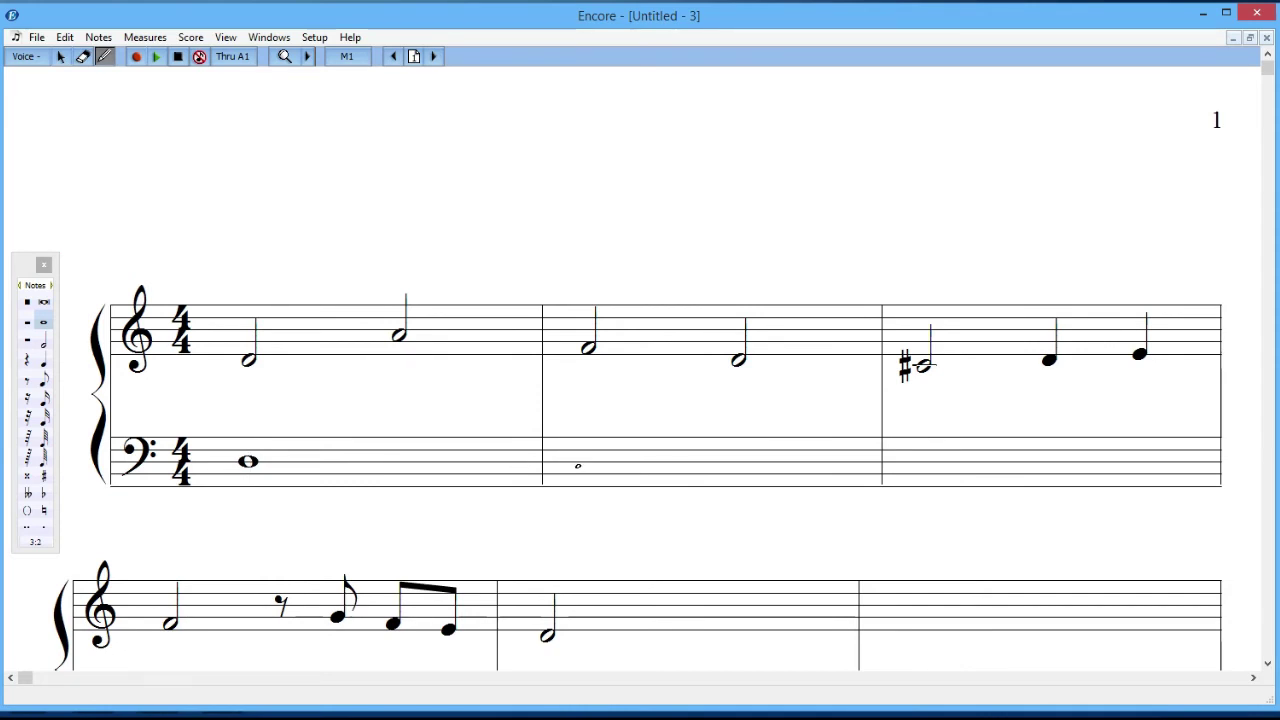
left_click(586, 461)
Write bass measure 3 as half-note A, then quarter notes B and C♯.
left_click(45, 343)
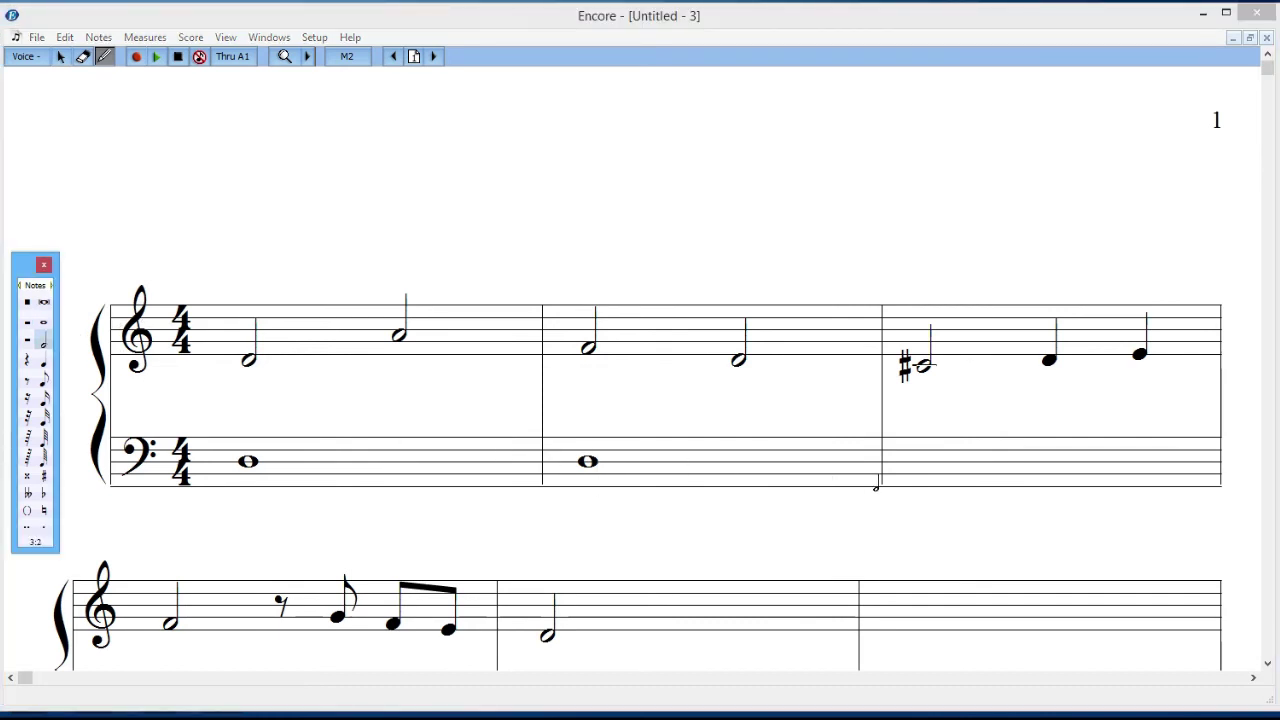
left_click(931, 477)
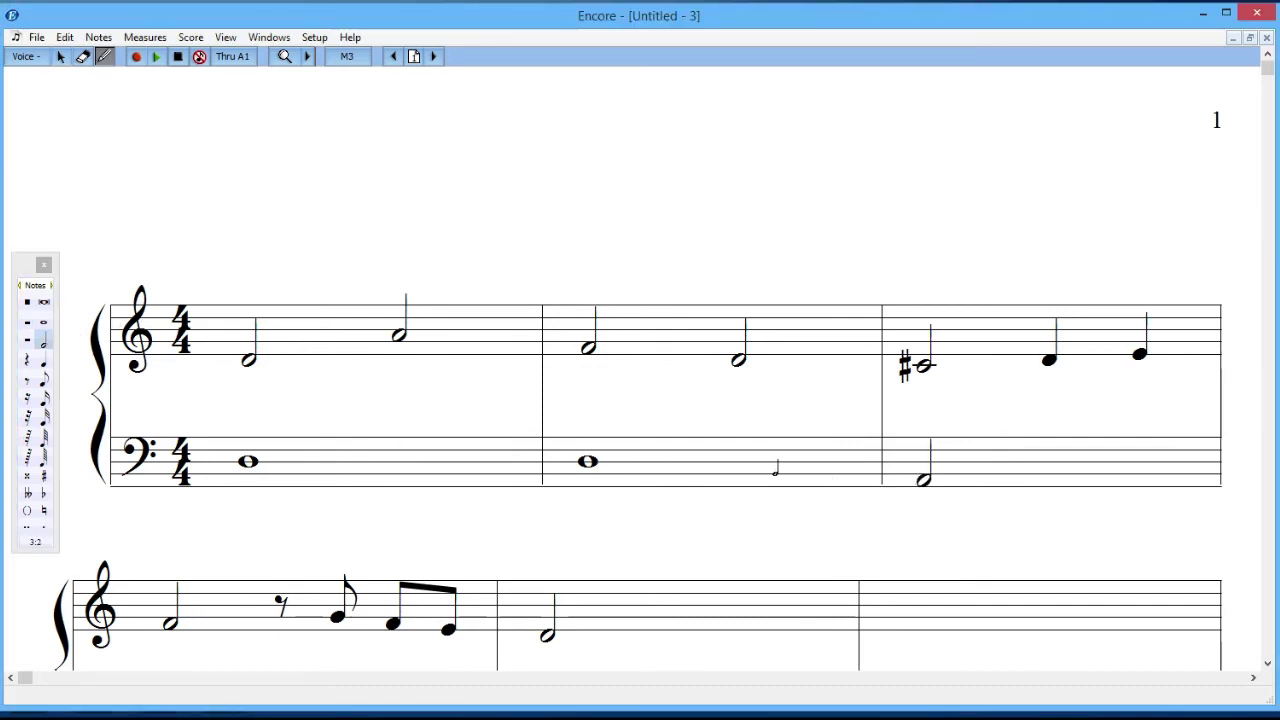
left_click(42, 366)
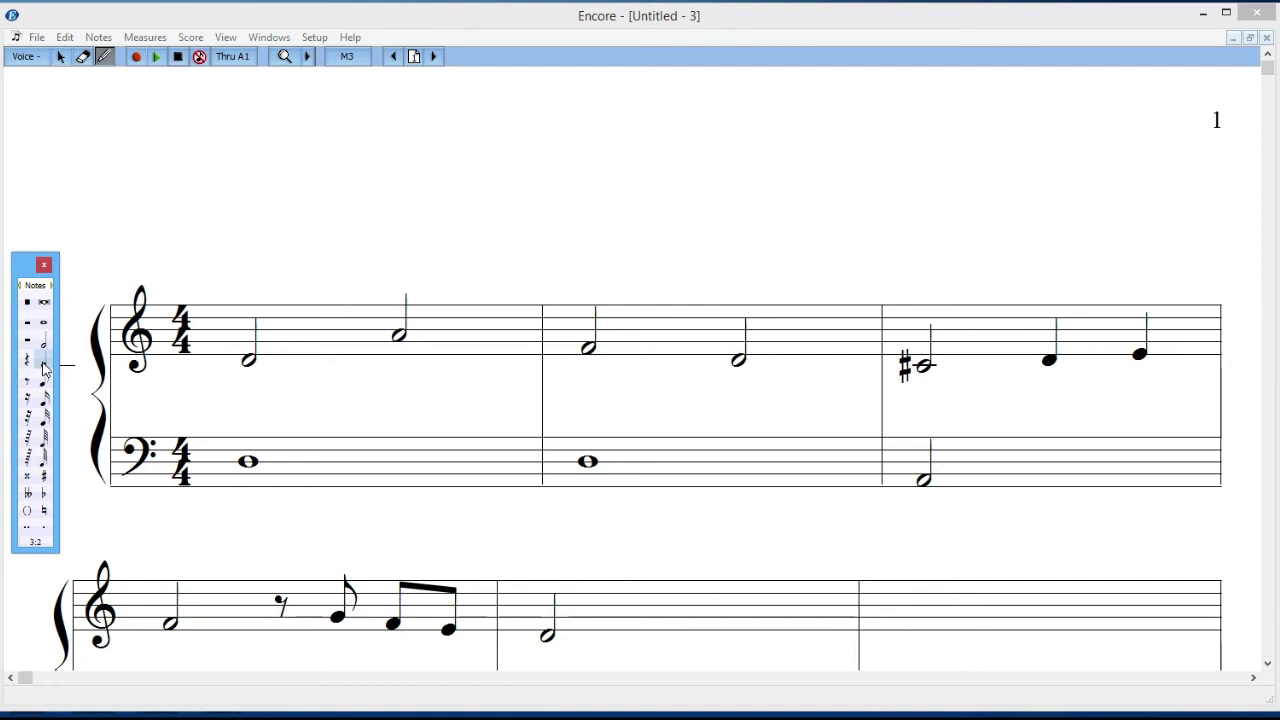
left_click(43, 365)
left_click(1052, 467)
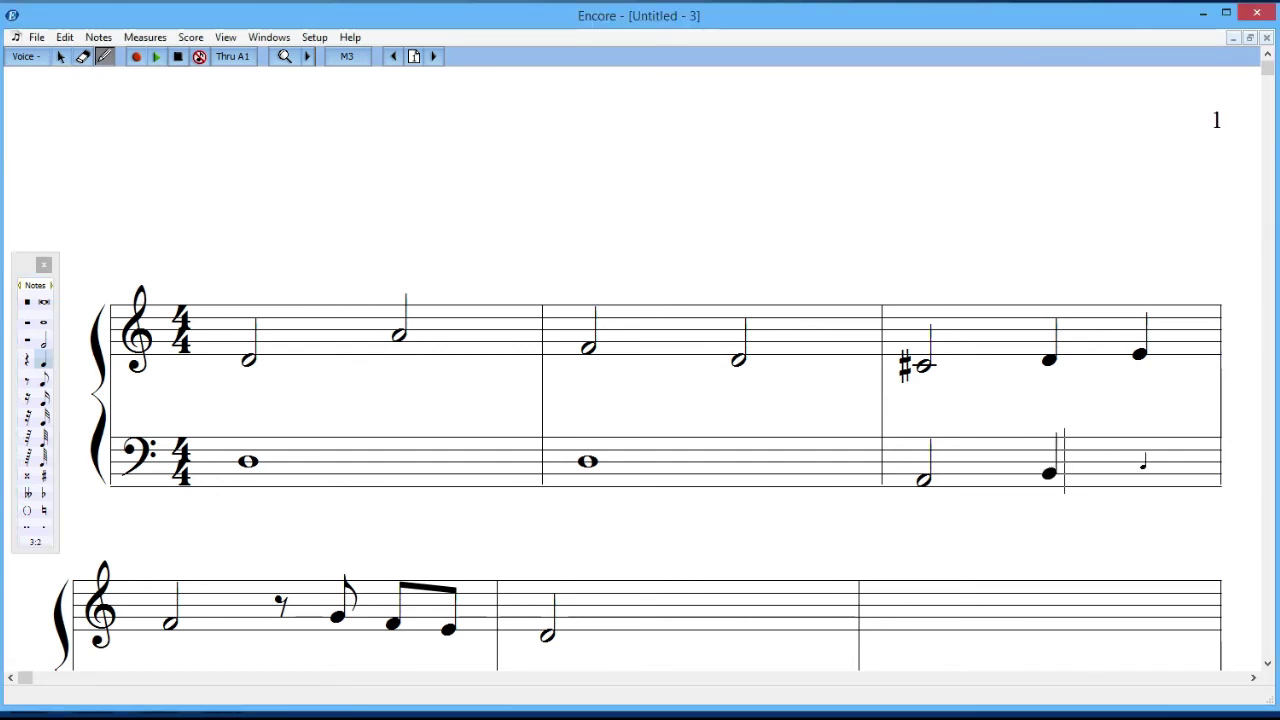
left_click(1142, 465)
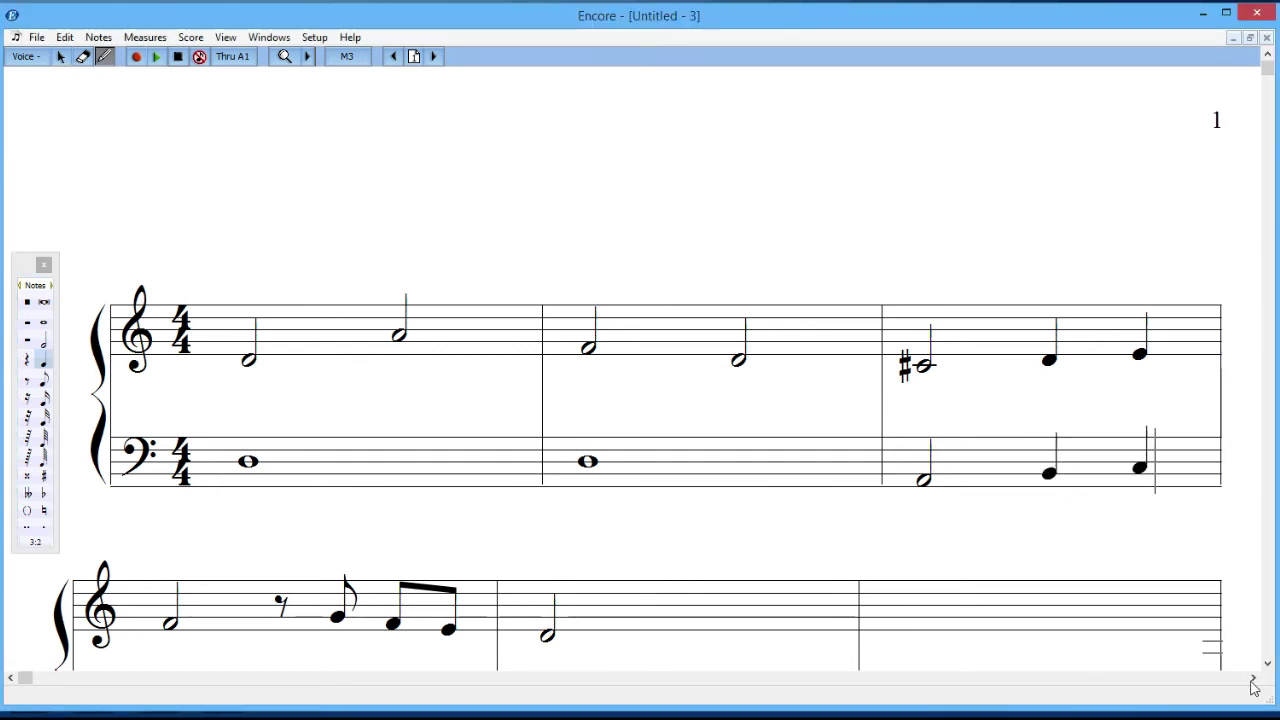
left_click(44, 477)
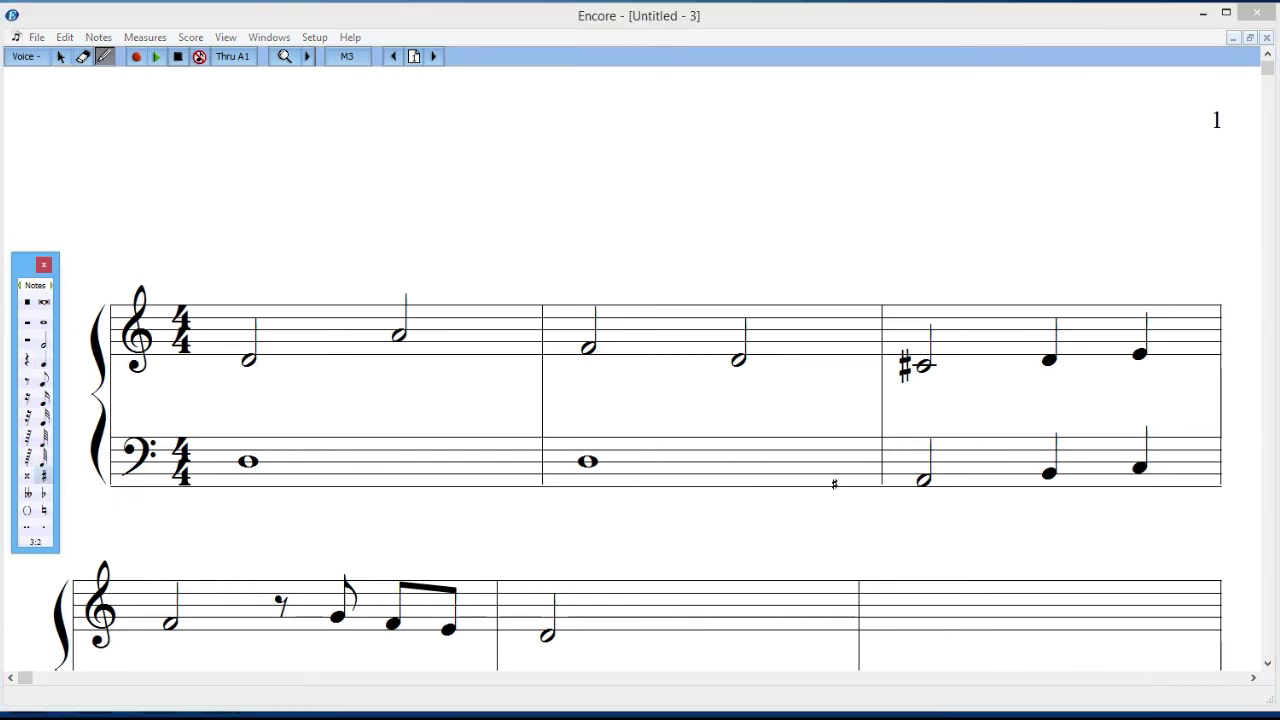
left_click(1138, 466)
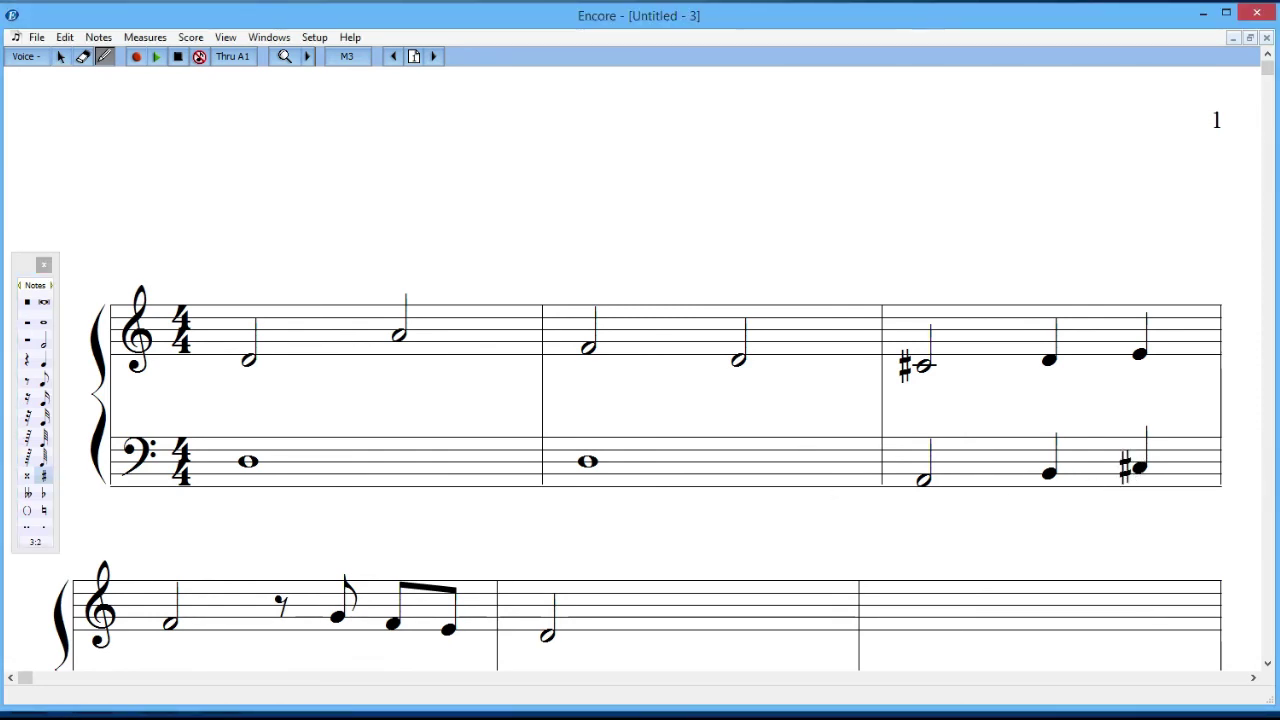
Write bass half notes D and A in measure 4, then a half-note D in measure 5.
left_click_drag(1267, 665, 1267, 665)
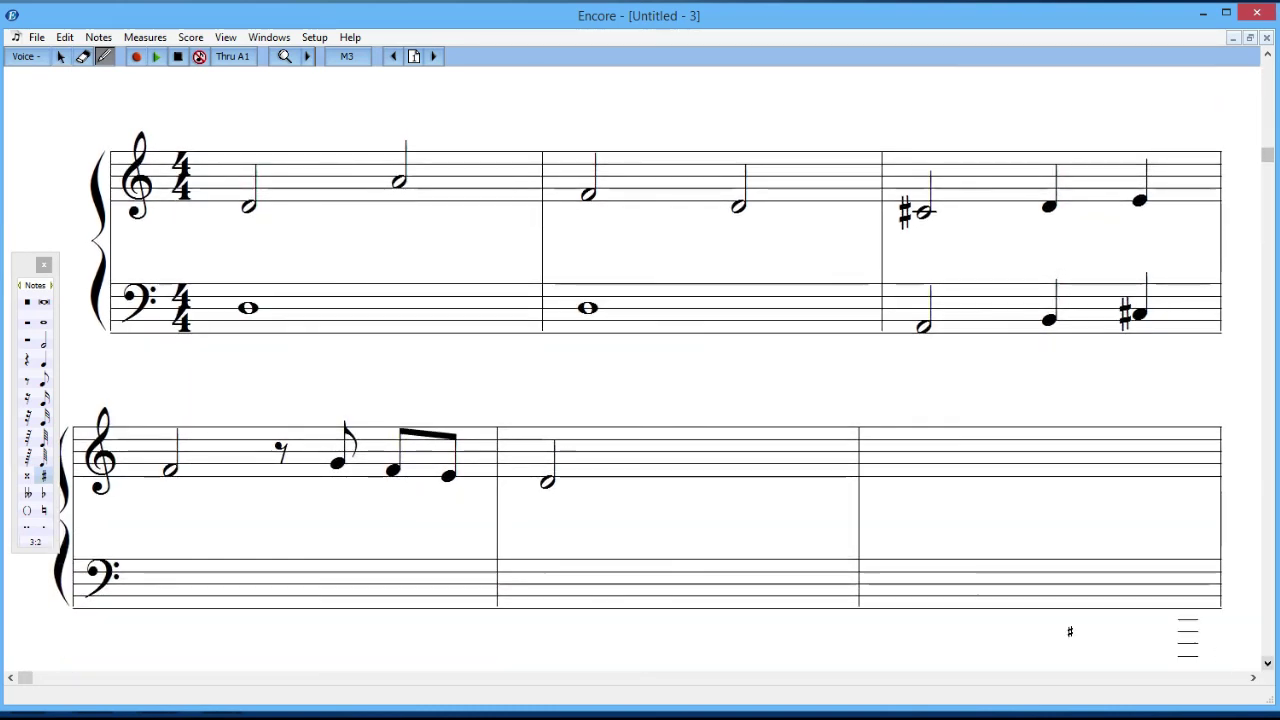
left_click(42, 356)
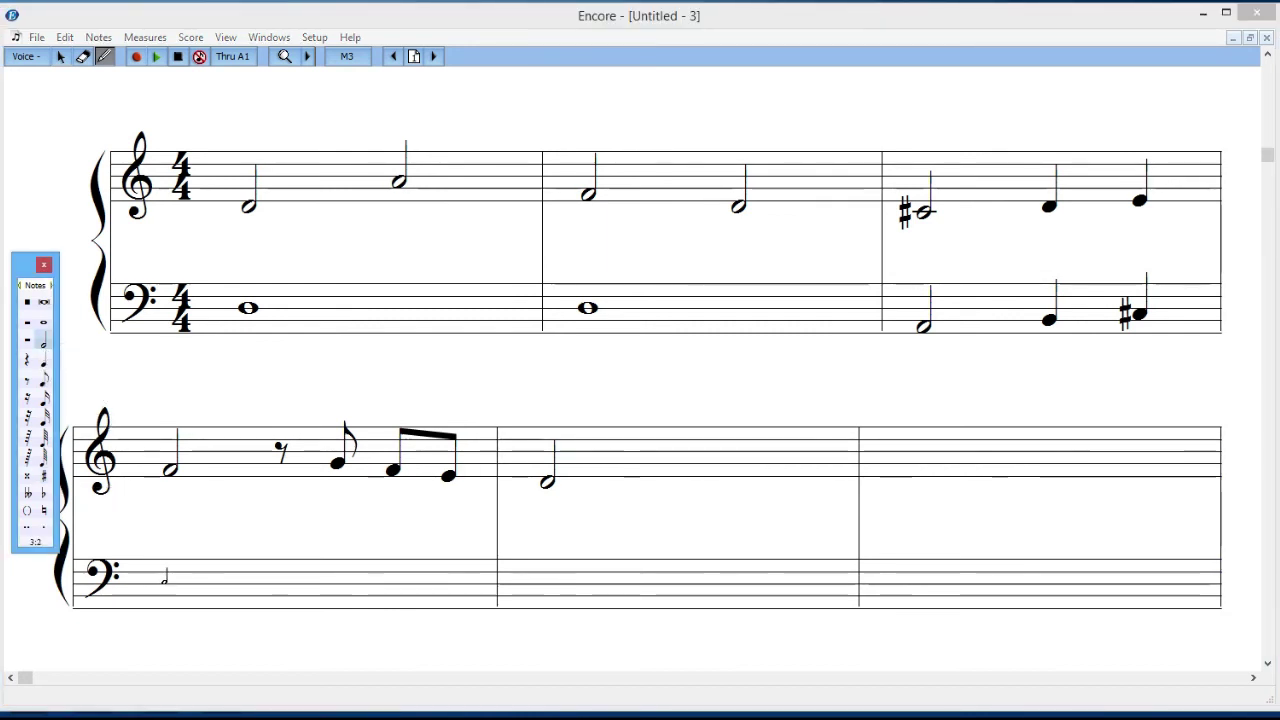
left_click(170, 583)
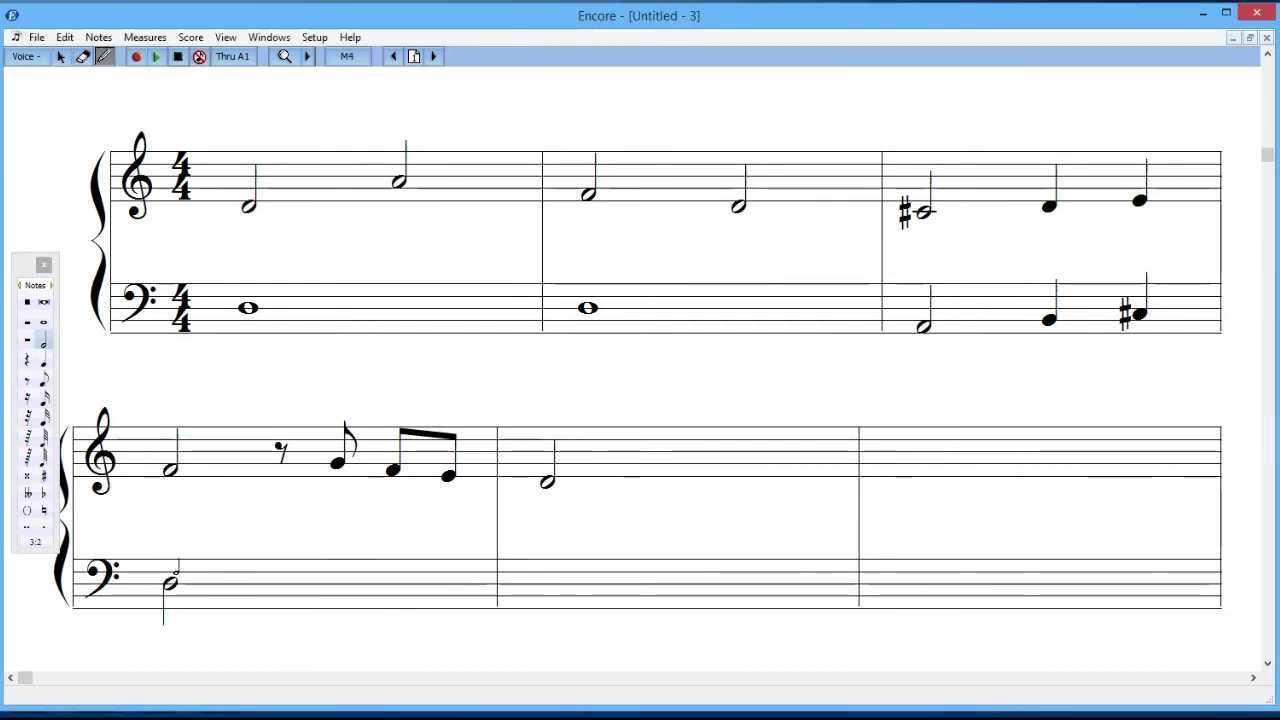
left_click(330, 598)
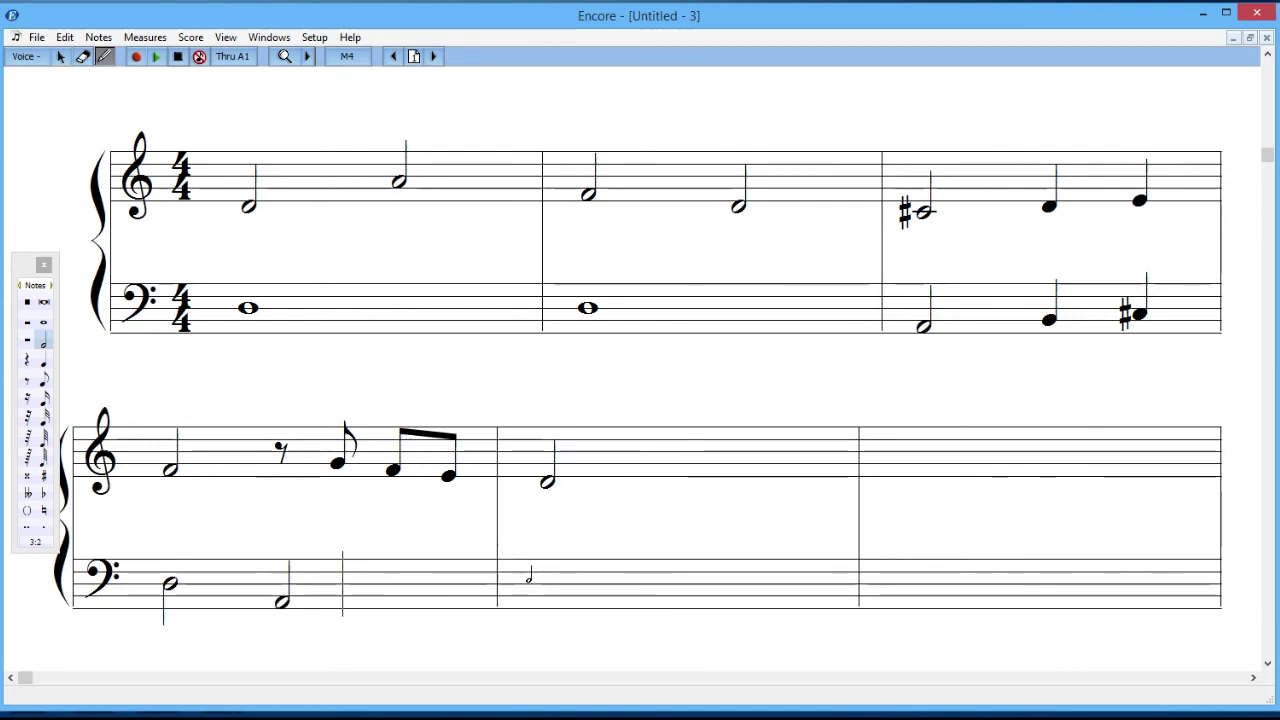
left_click(540, 582)
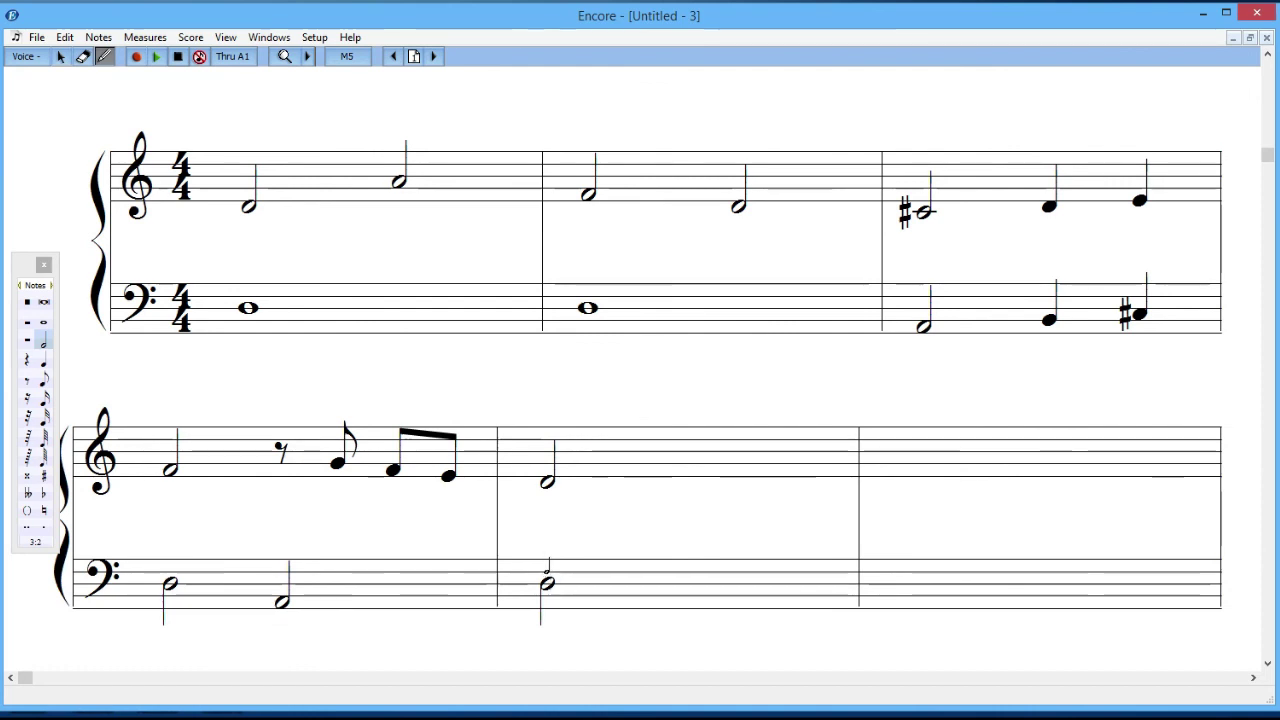
Stack F and A above the bass D in measure 5 to form a D–F–A chord, then exit note entry.
left_click(547, 571)
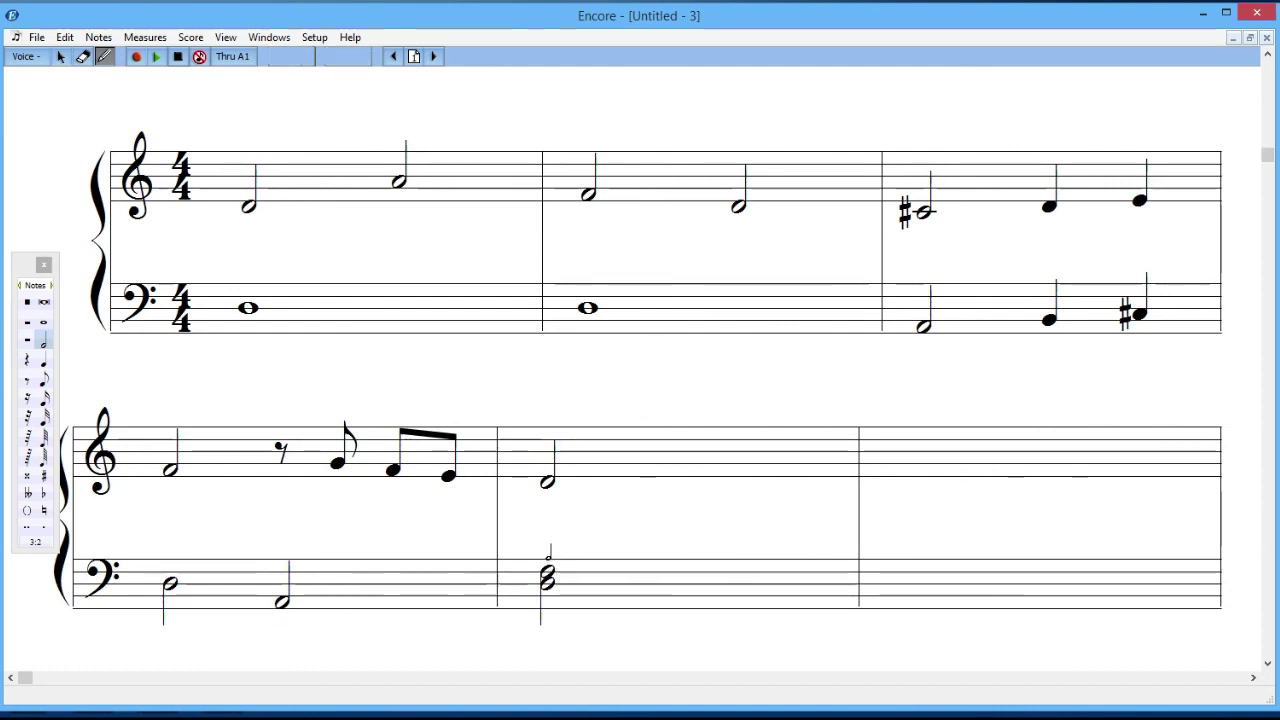
left_click(548, 557)
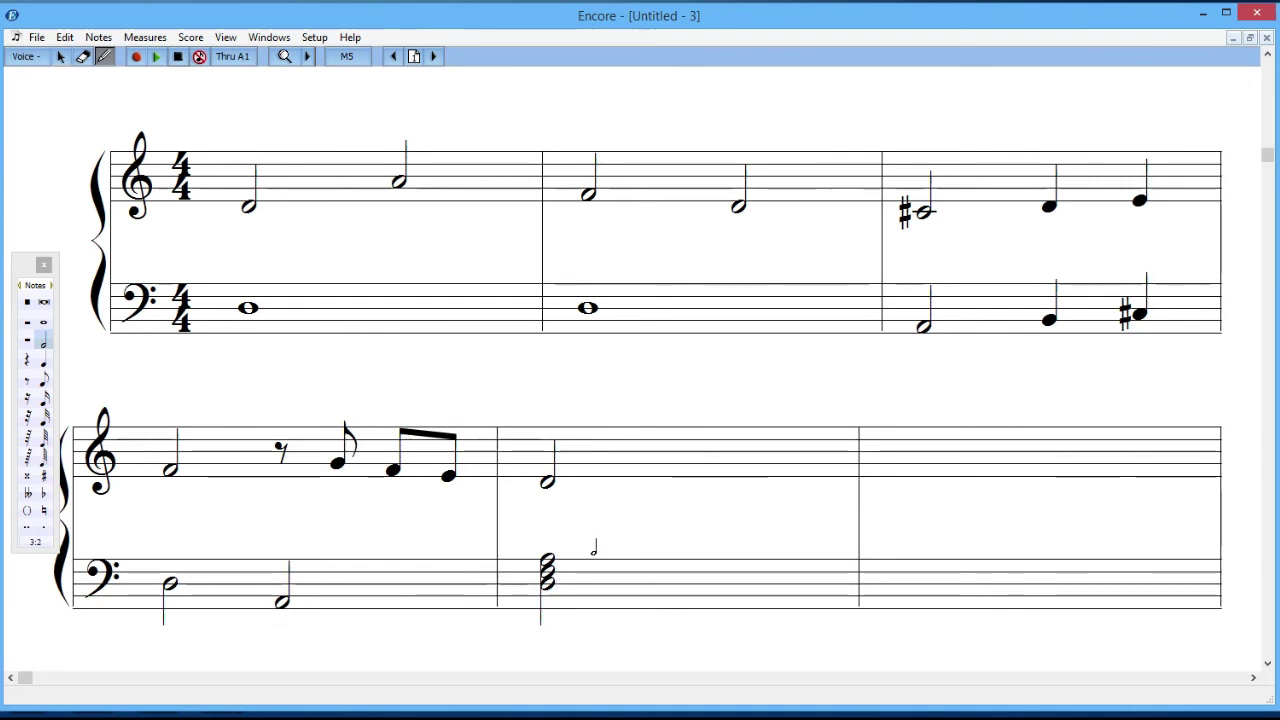
key("Escape")
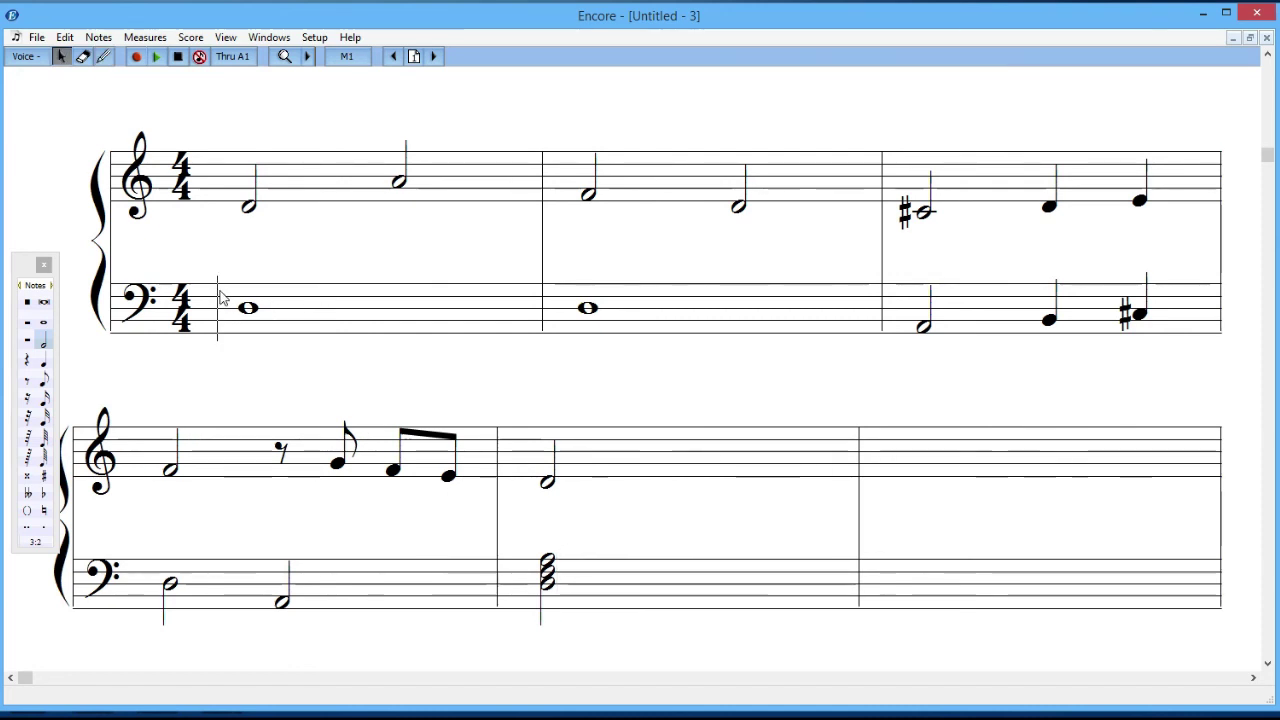
Set the playback start at the beginning of measure 1 and play the score.
left_click(227, 196)
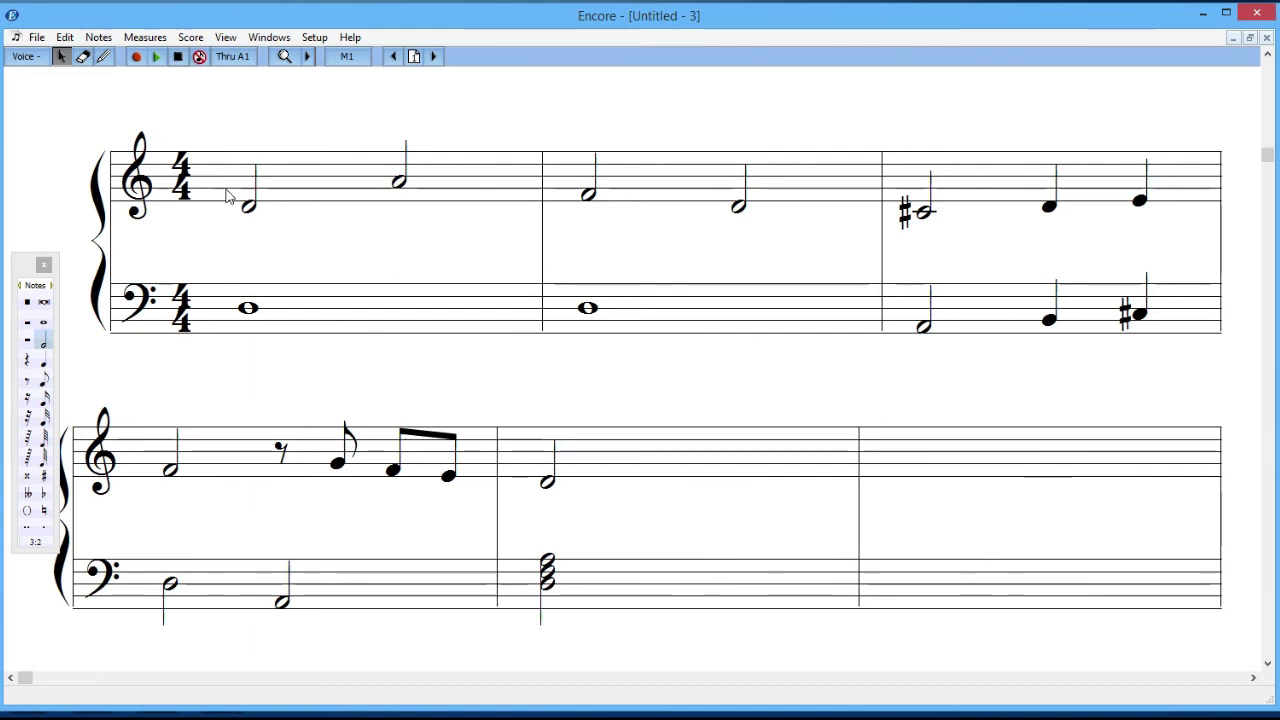
key("space")
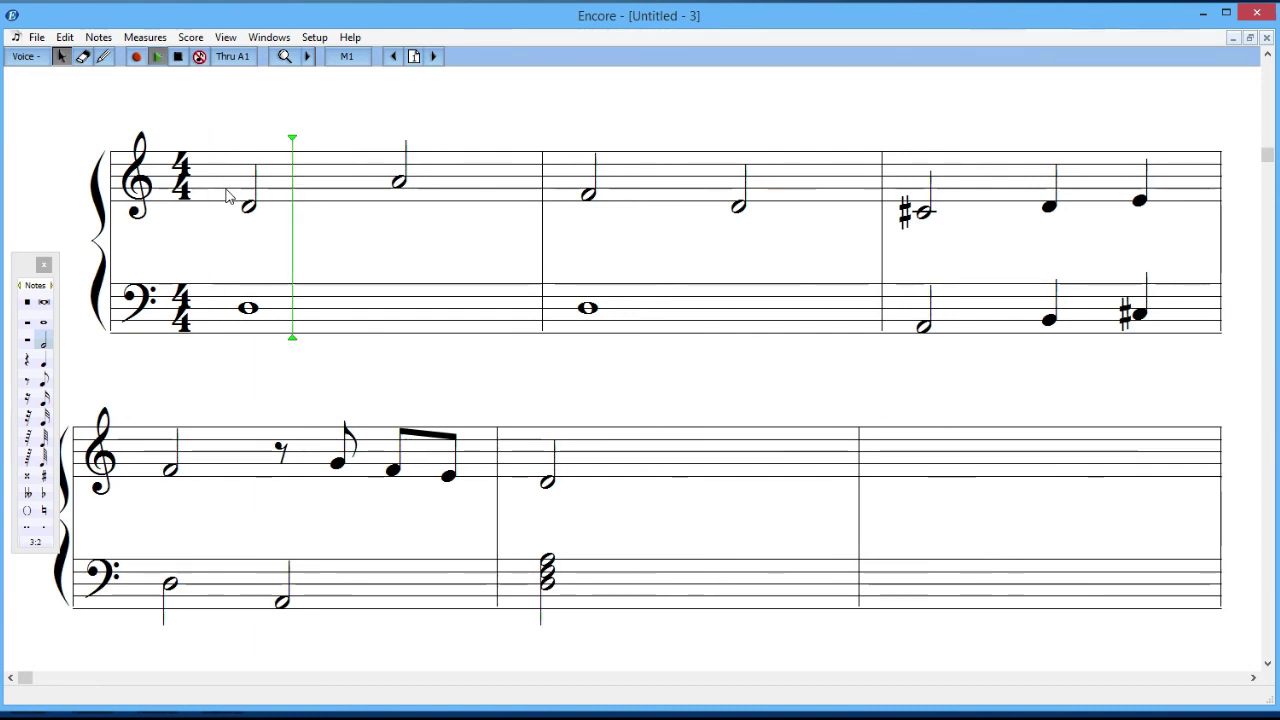